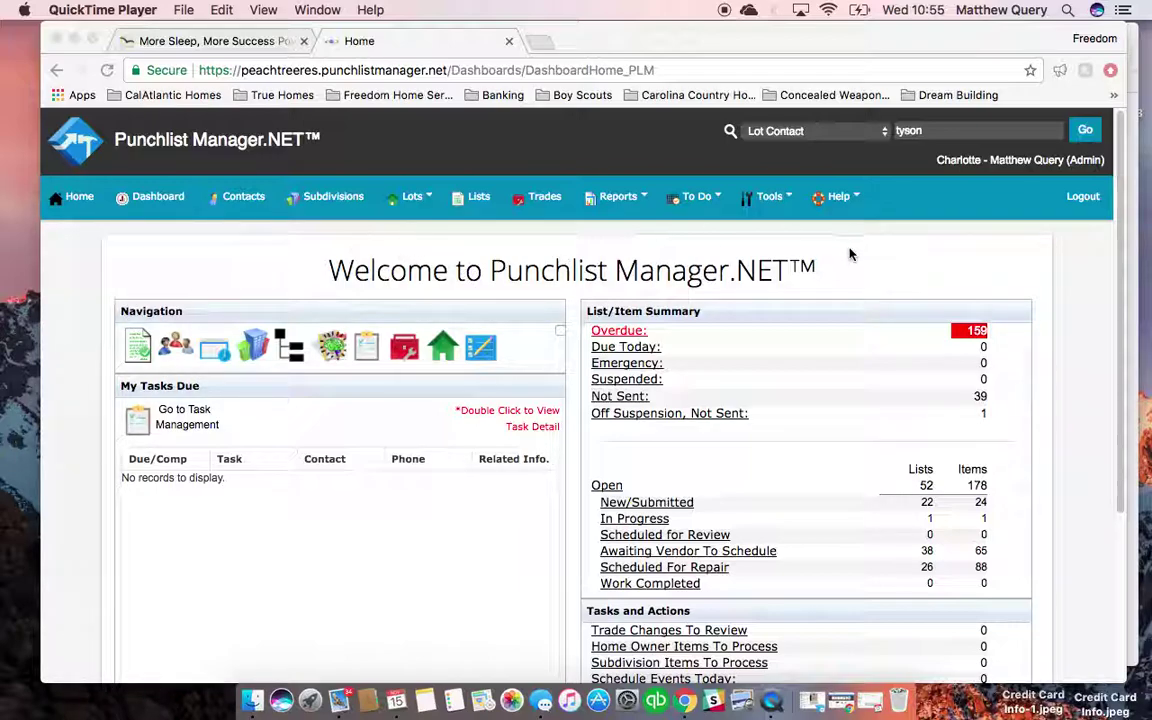
- Search by Lot Contact for the homeowner's lot and open its punch lists
click(929, 131)
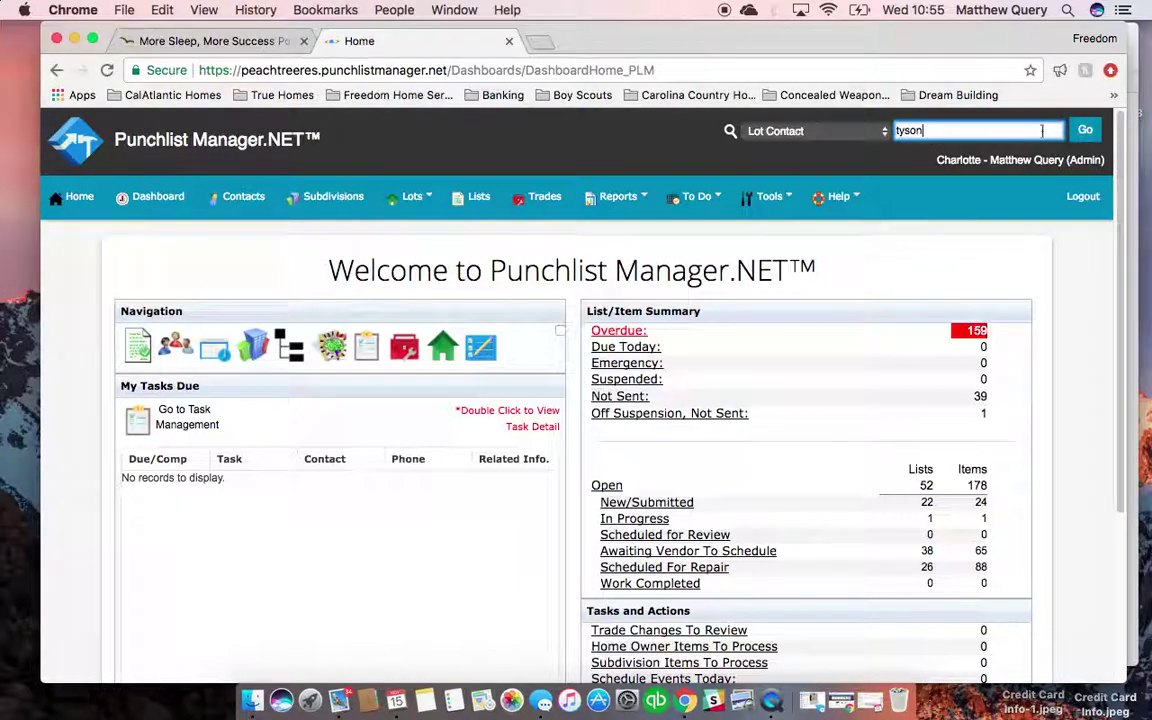
click(1083, 131)
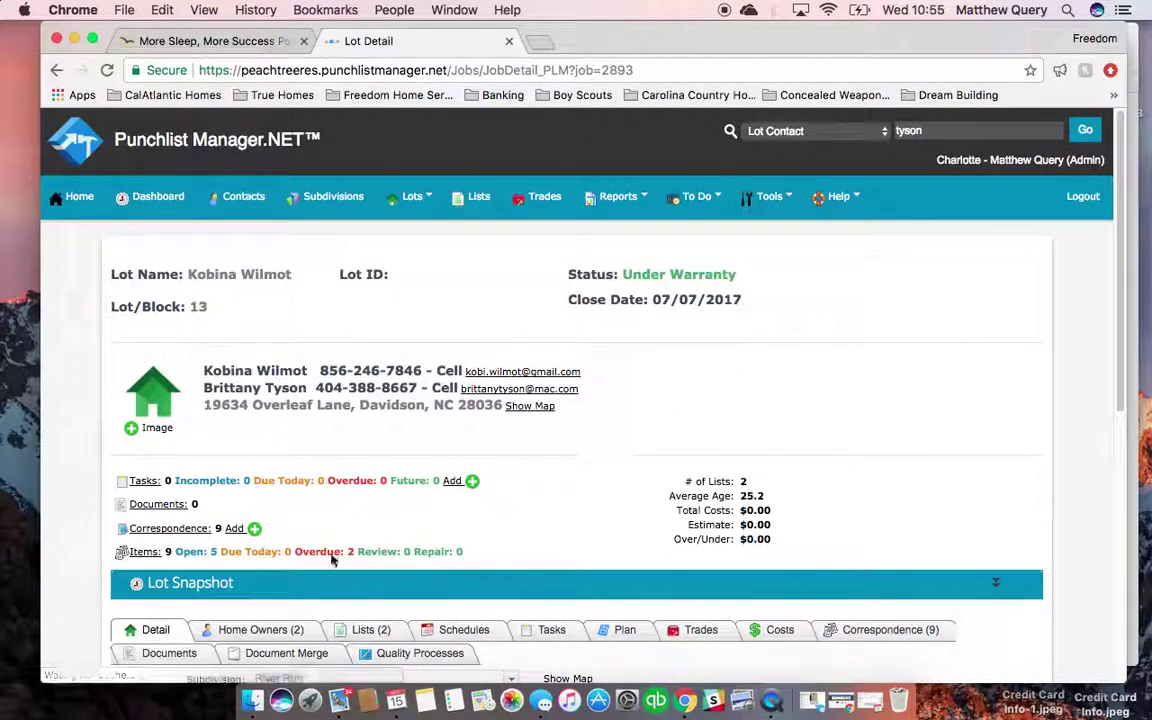
click(367, 632)
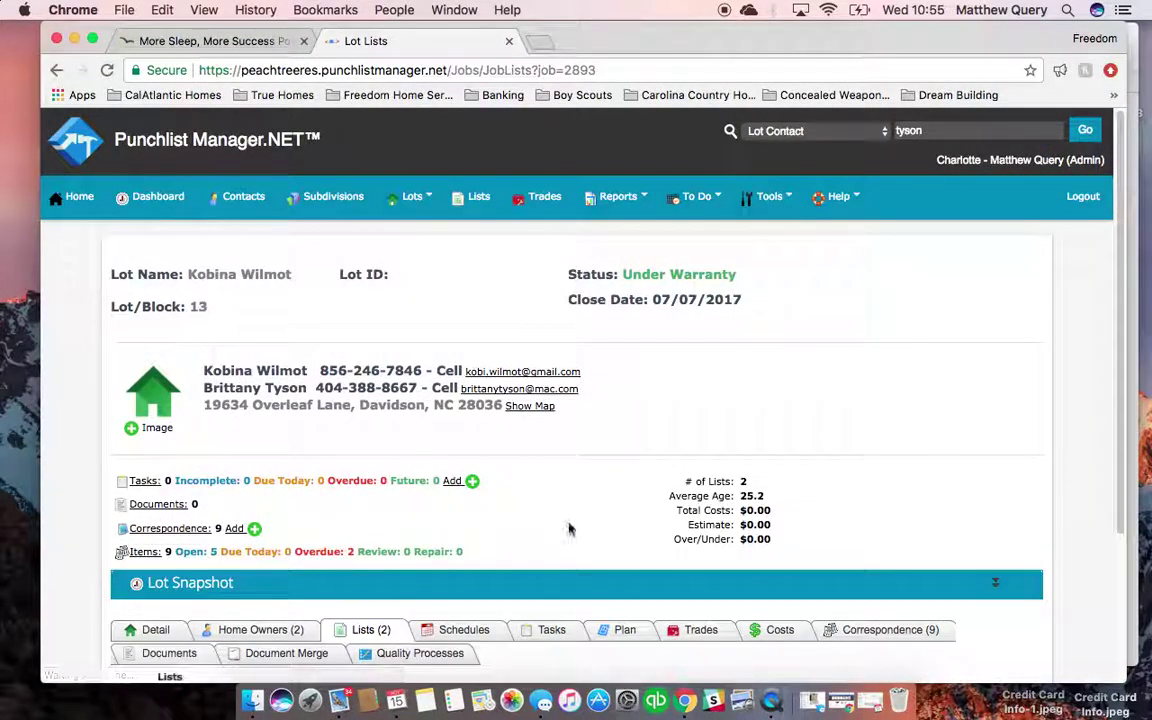
- Expand General Warranty Work, open item Cha161-001, and start a new blank item with Save & Add
scroll(568, 527, down, 4)
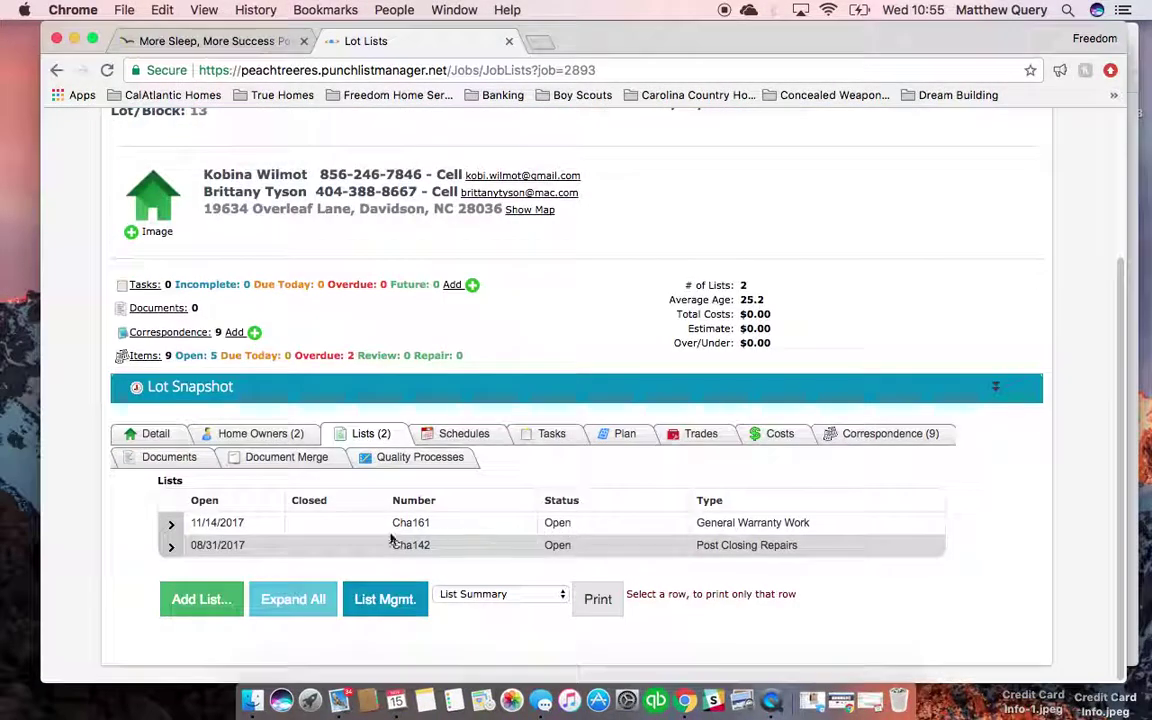
click(170, 528)
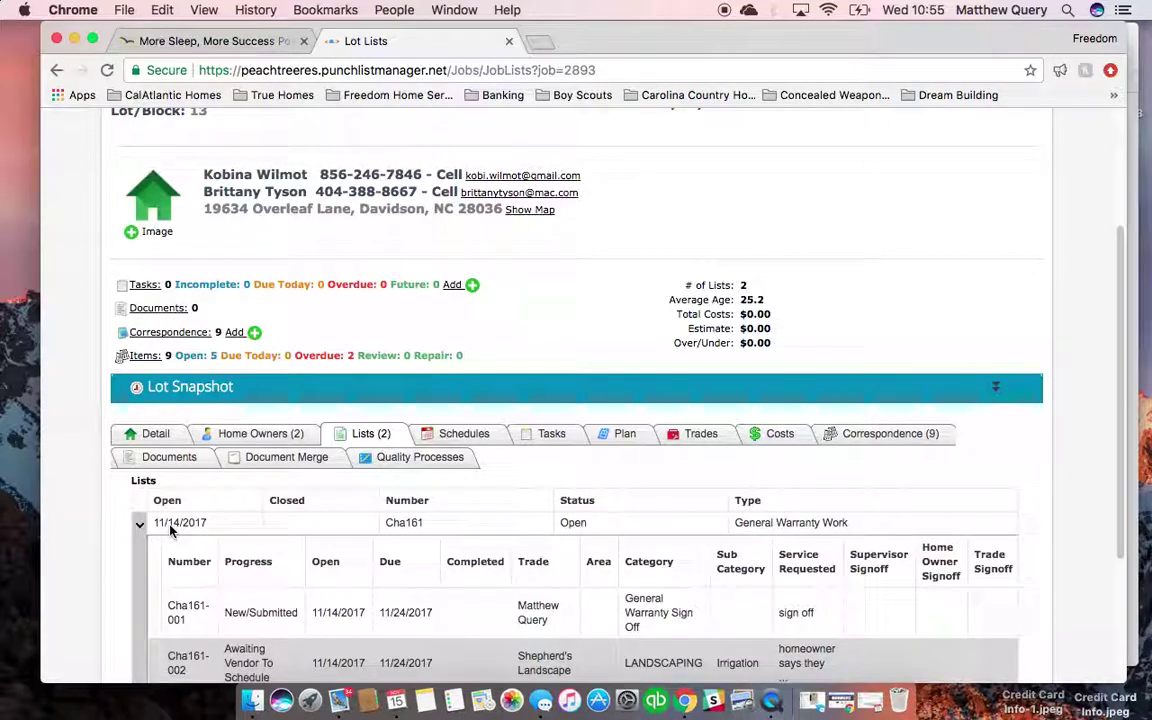
scroll(397, 541, down, 2)
click(466, 517)
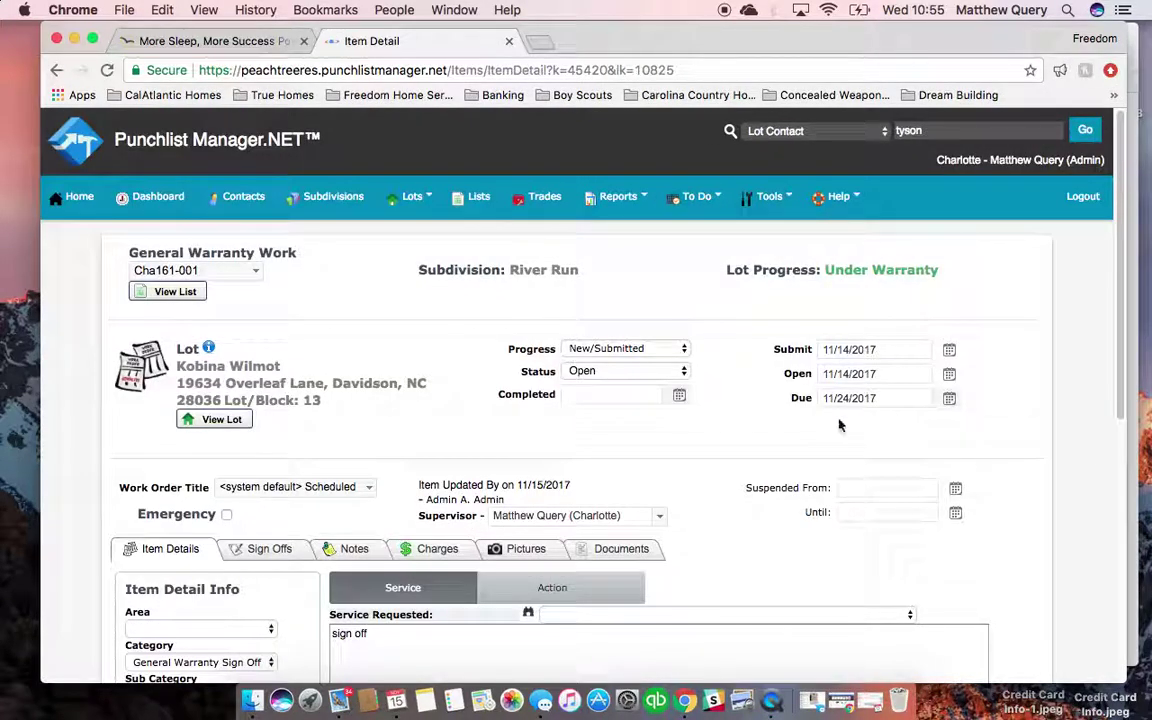
scroll(590, 430, down, 10)
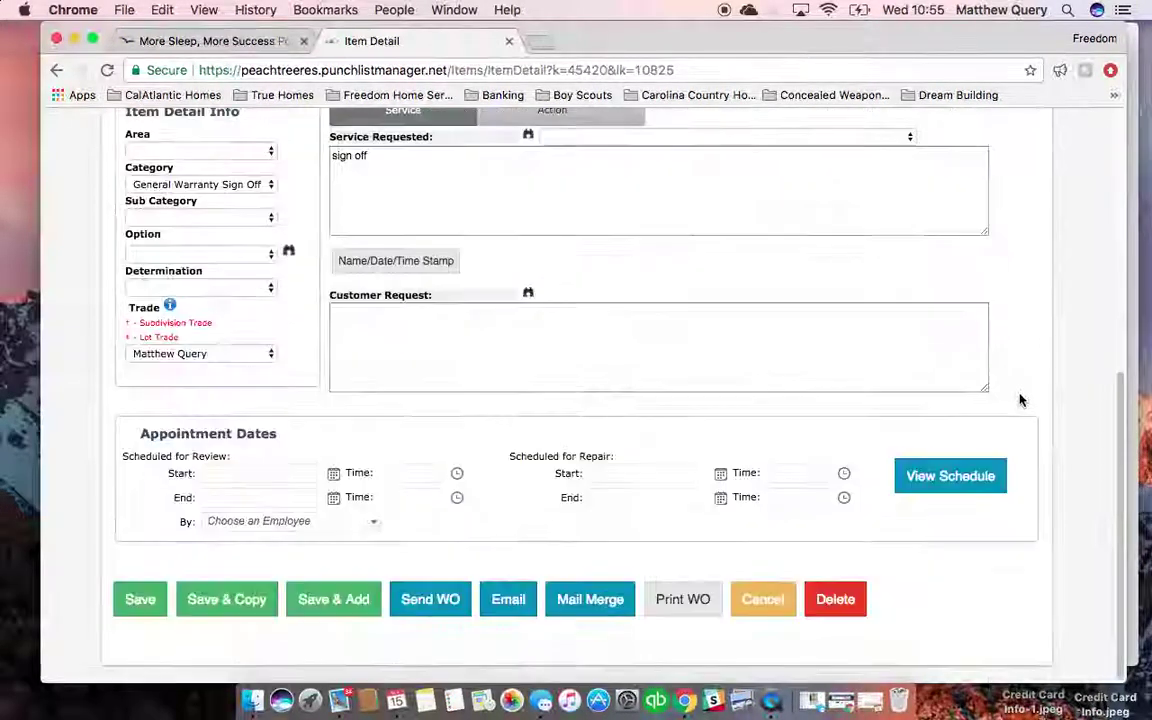
click(358, 603)
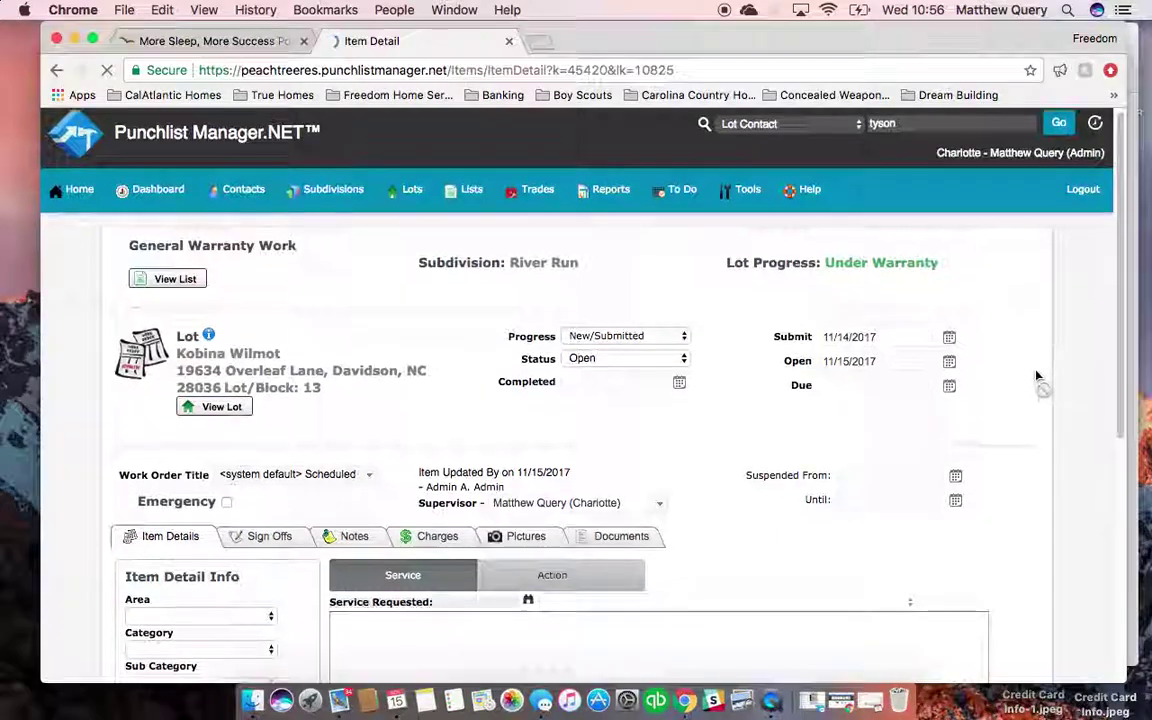
- Set the new item's progress to Awaiting Vendor To Schedule, leaving status Open
scroll(1037, 376, down, 3)
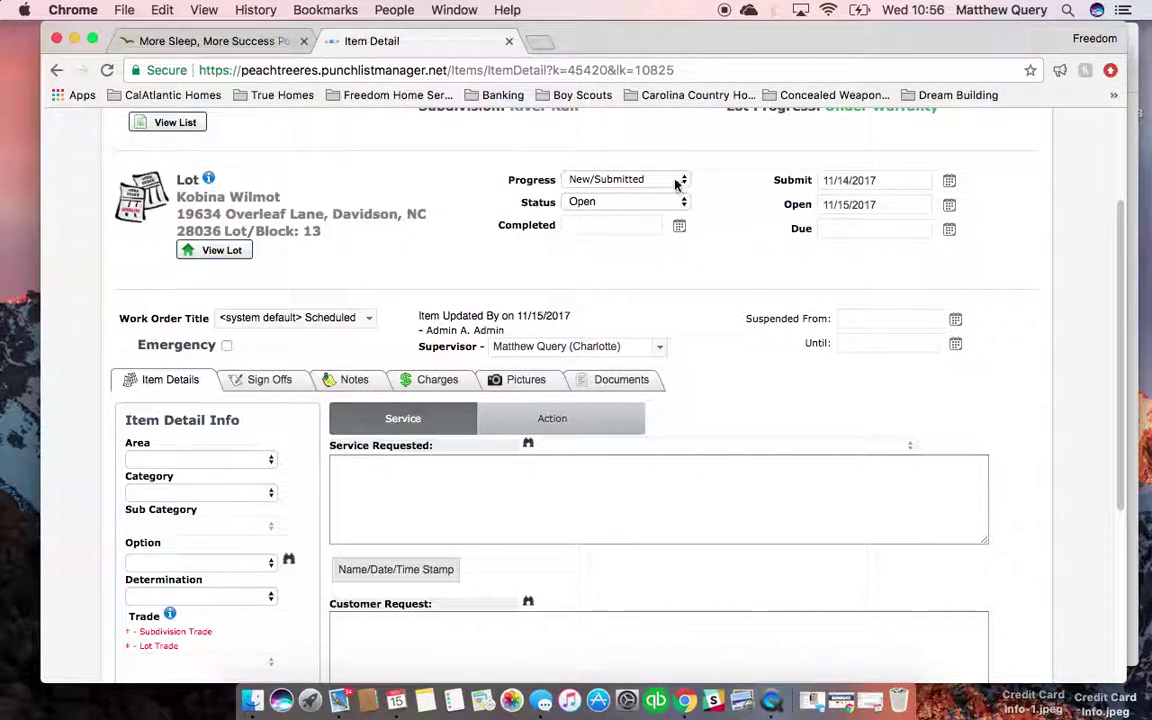
click(677, 181)
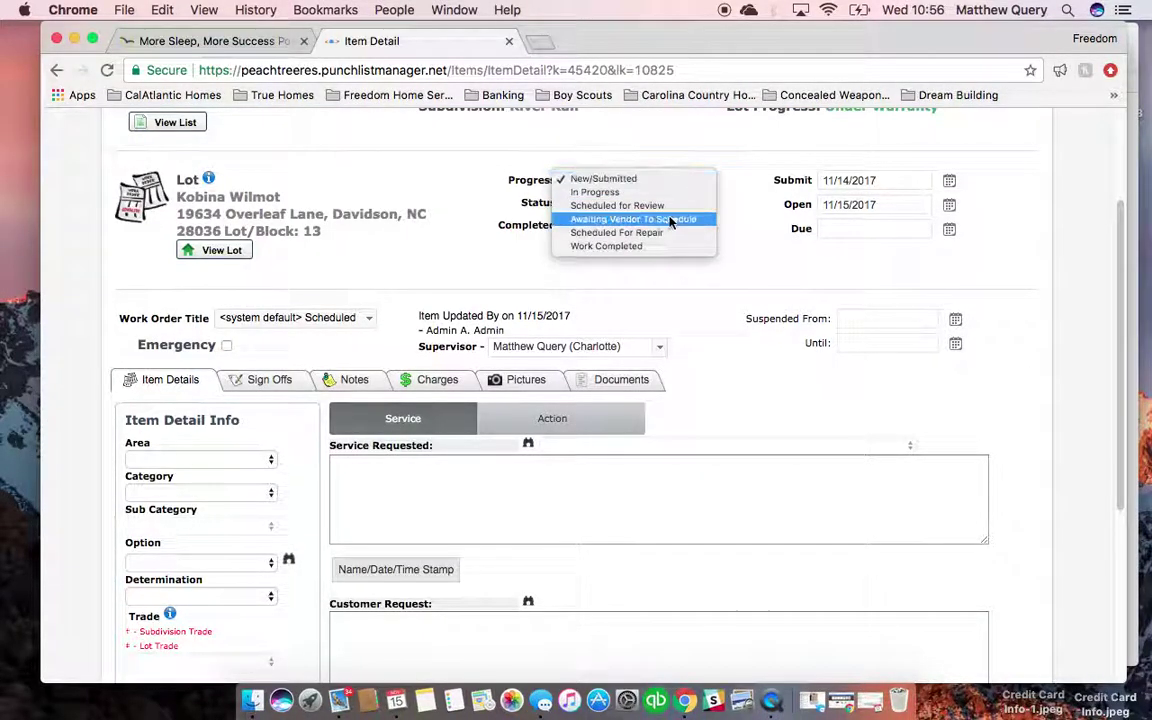
click(672, 221)
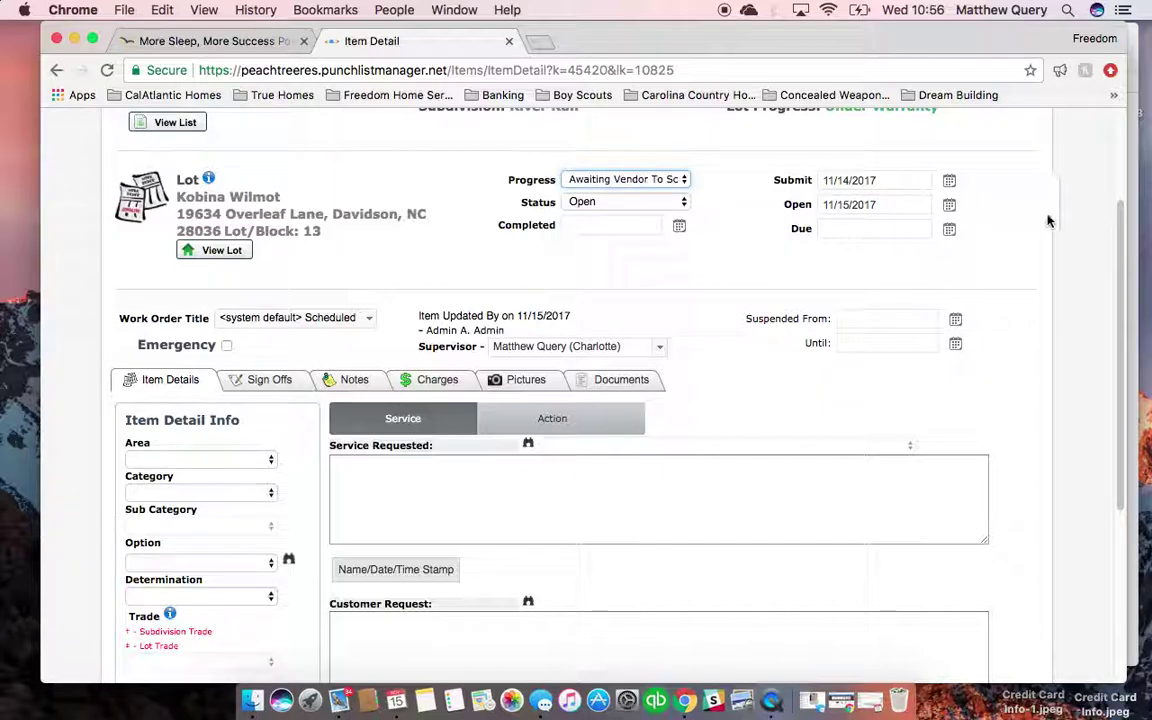
drag(1121, 243, 1124, 413)
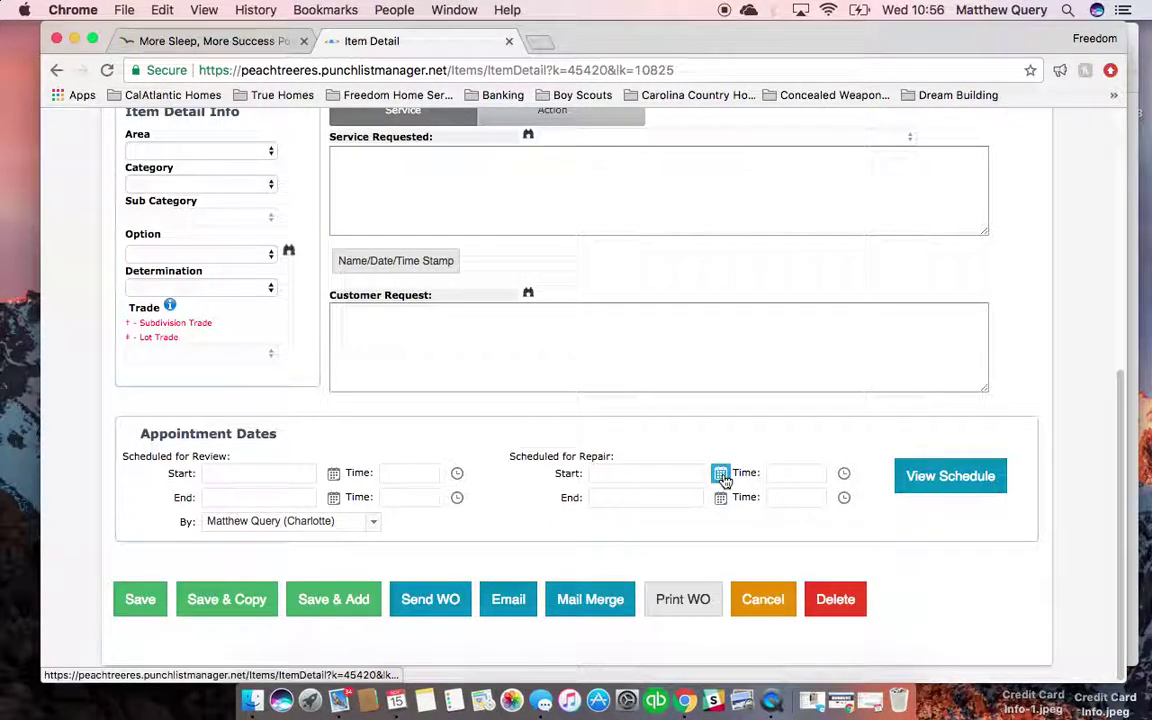
click(721, 474)
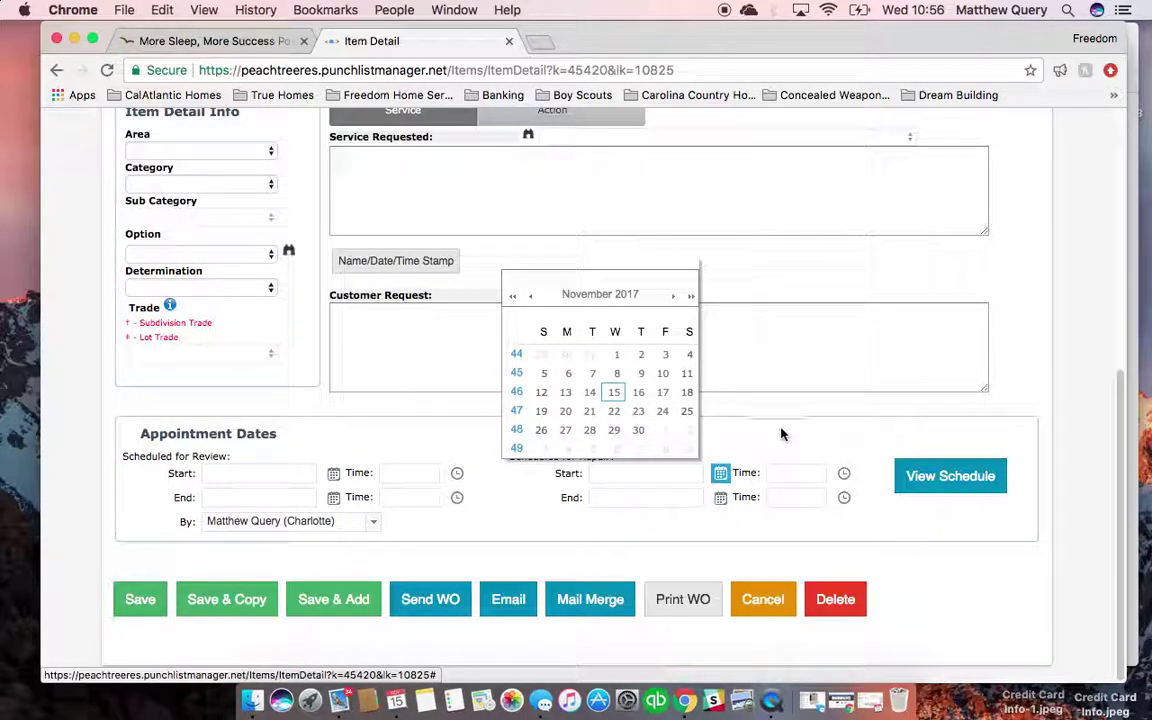
click(1096, 425)
drag(1120, 430, 1122, 190)
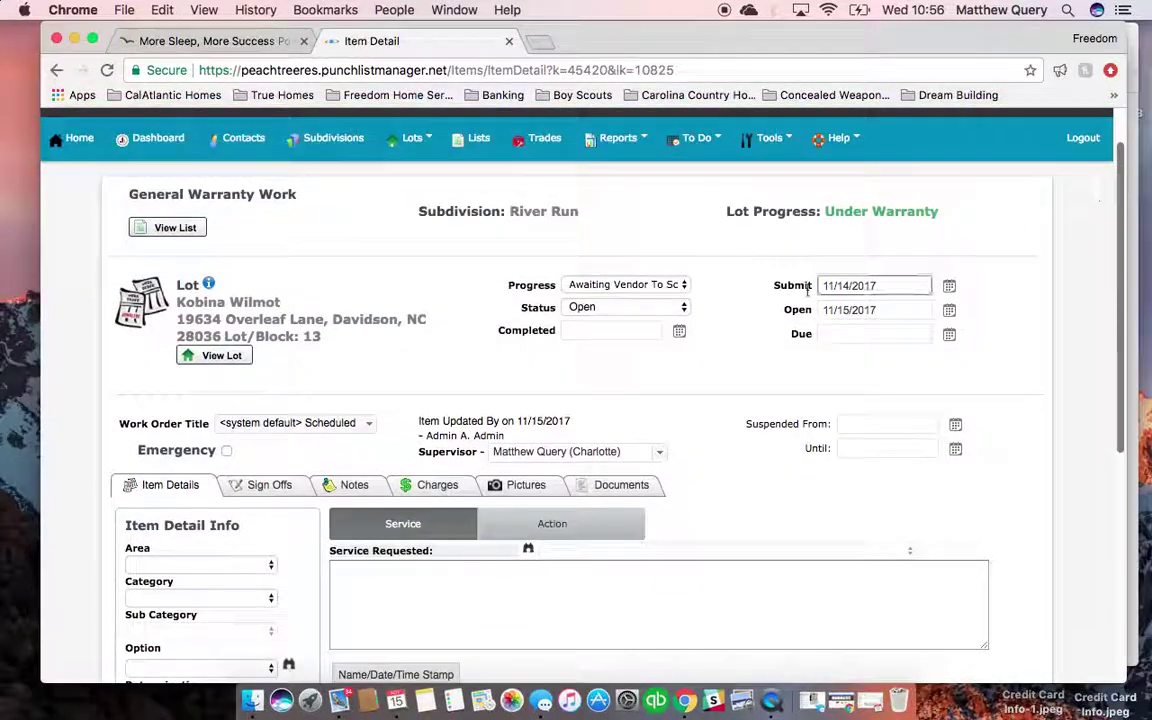
click(676, 287)
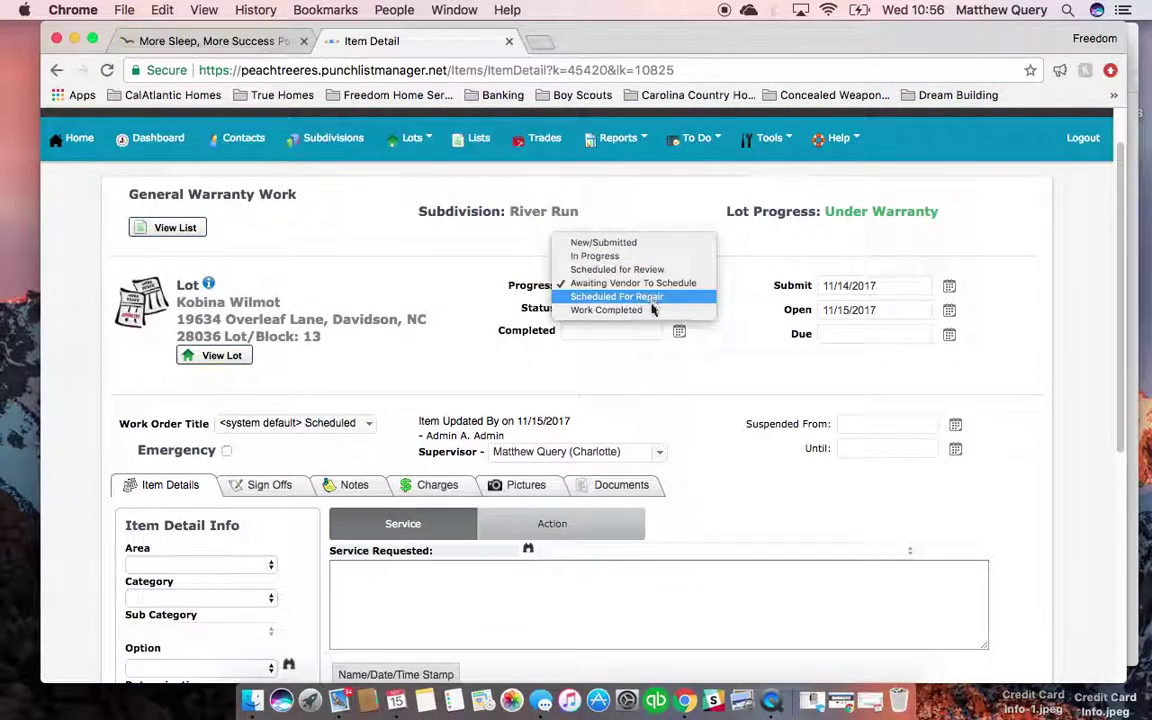
click(918, 283)
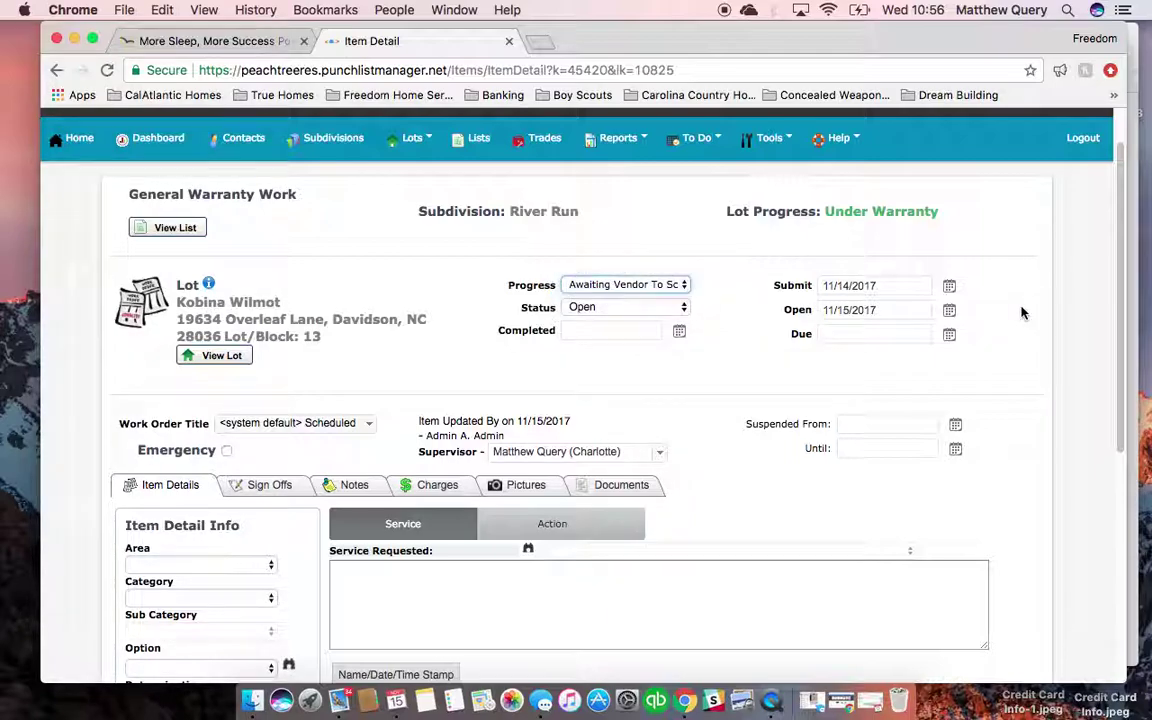
drag(1120, 283, 1124, 352)
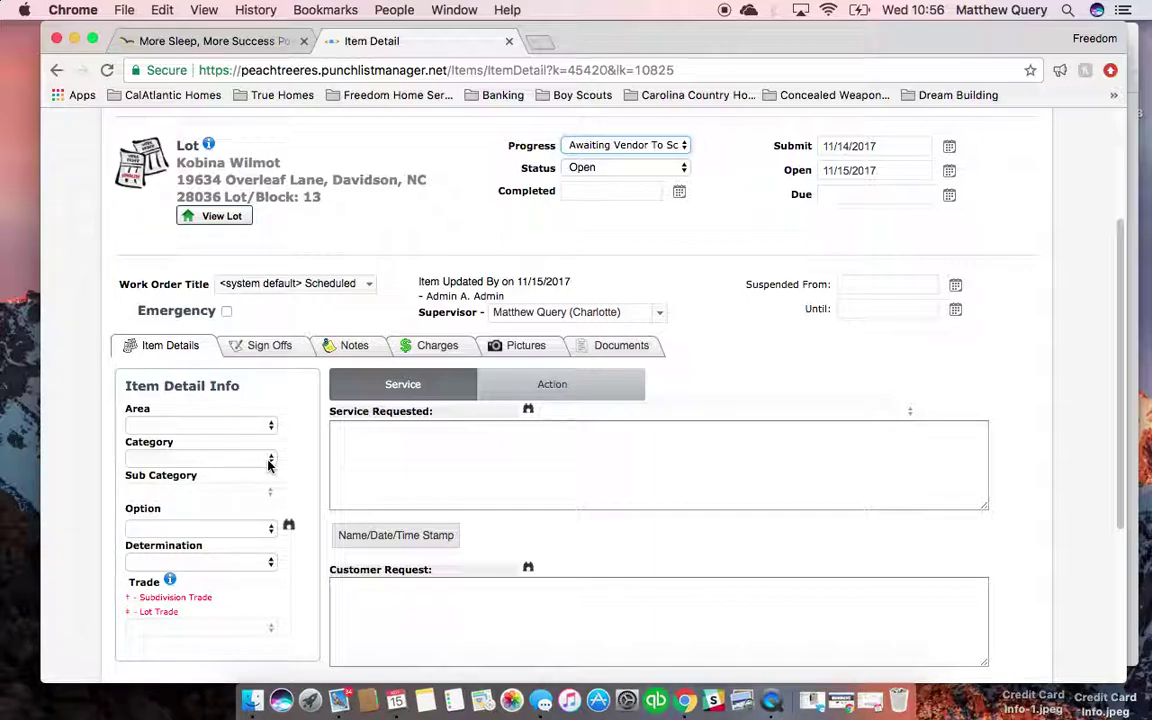
- Set the new work item's category to Electrical
click(268, 460)
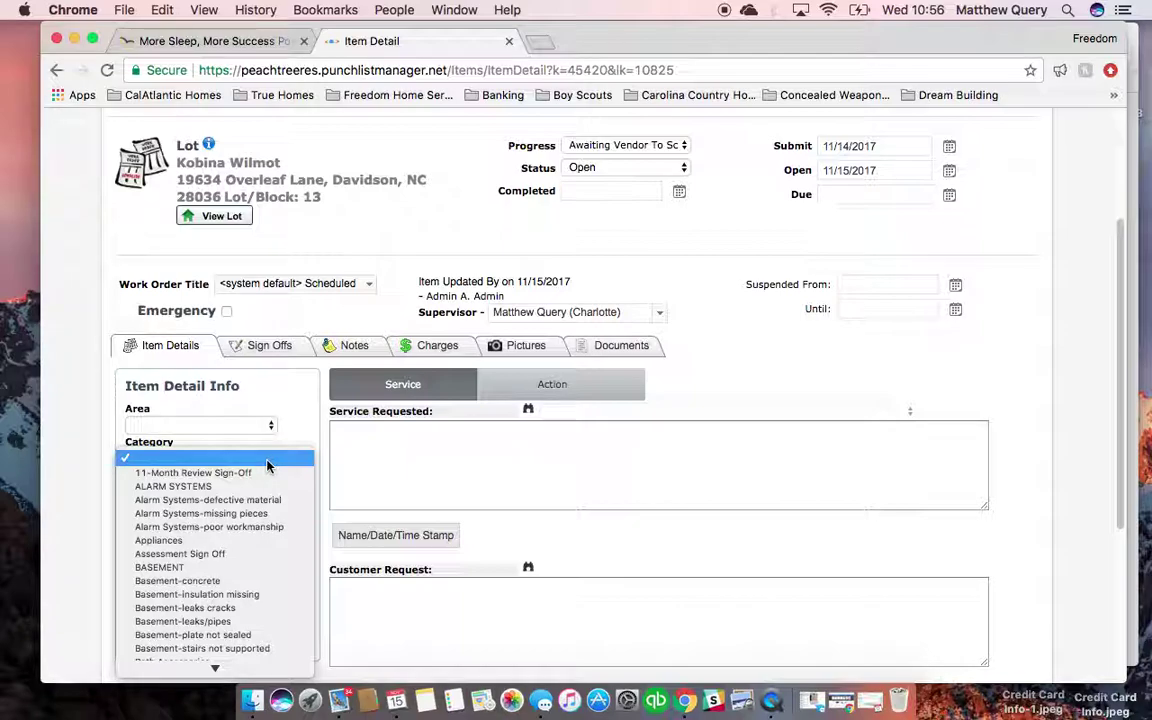
text(se)
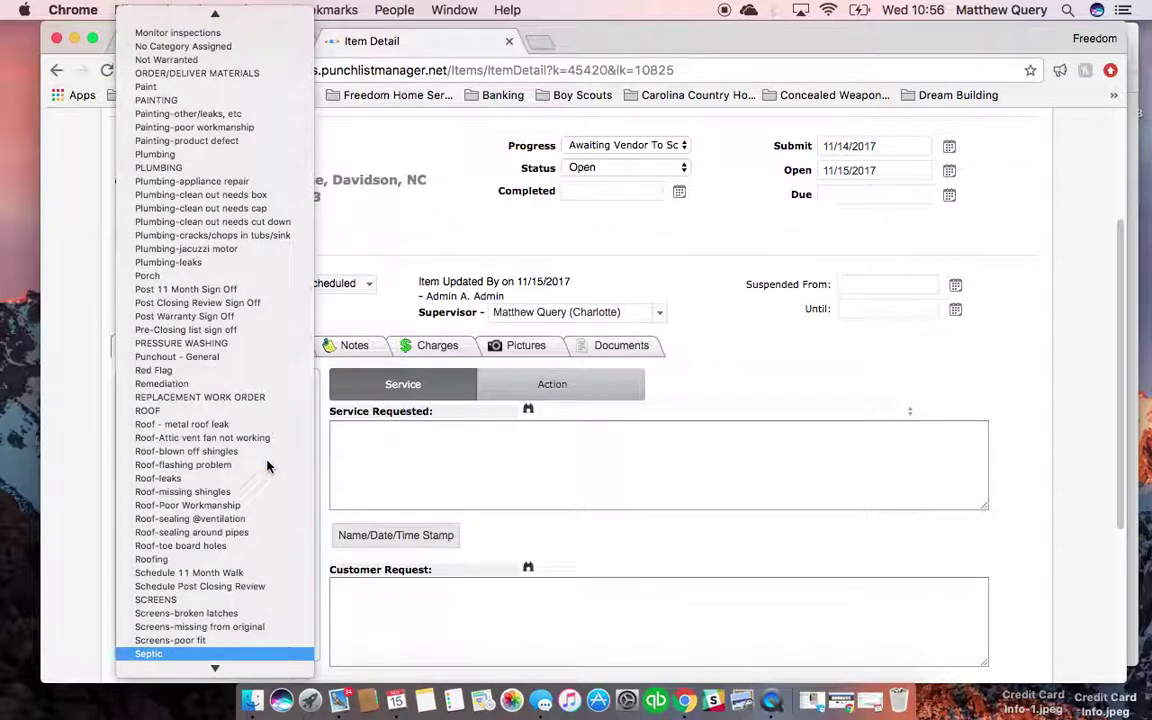
text(e)
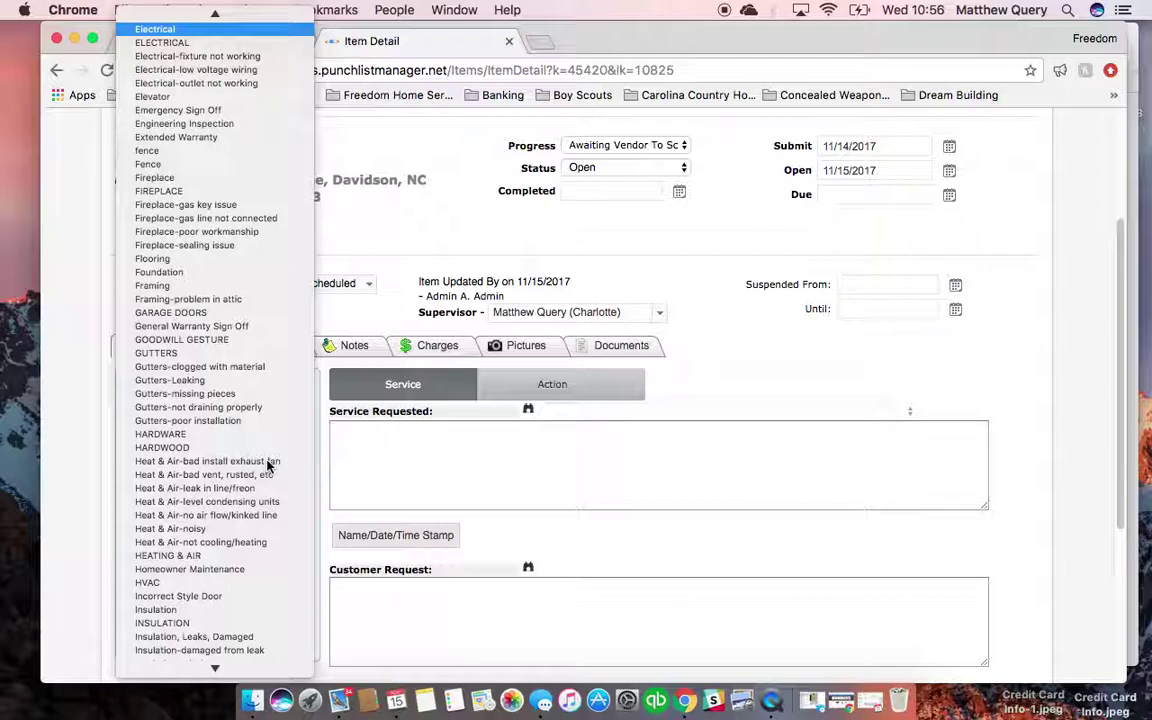
key(Return)
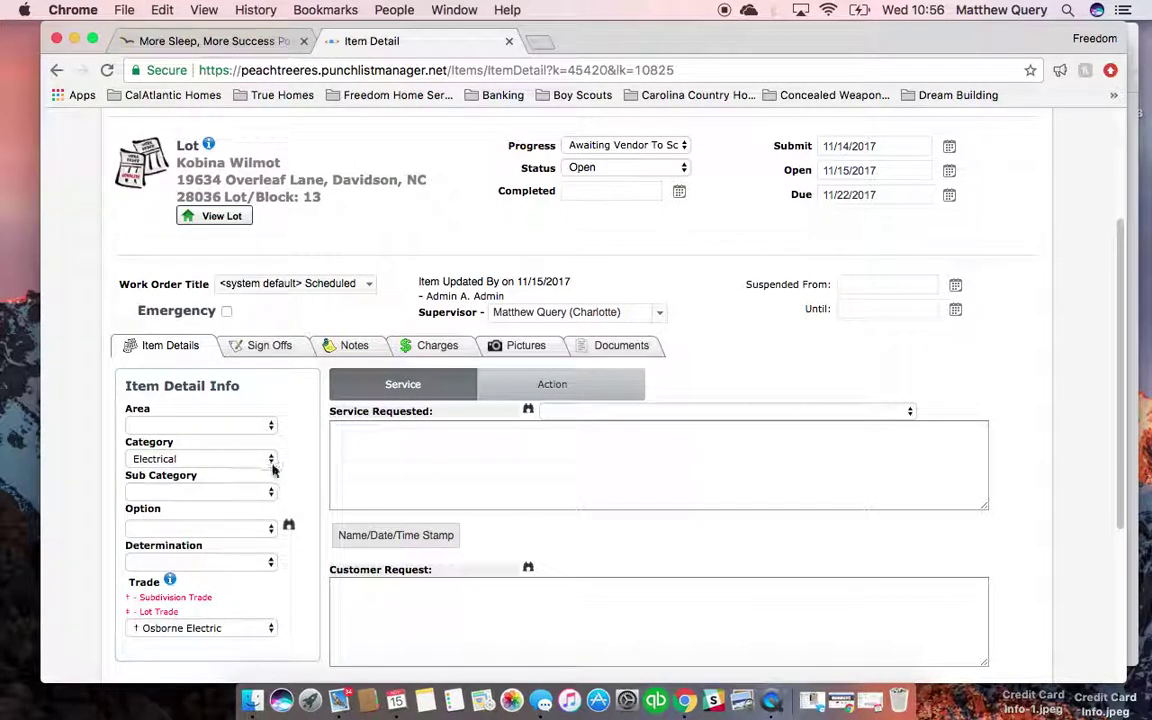
- Leave the Electrical sub category blank and browse the available trade names
click(270, 493)
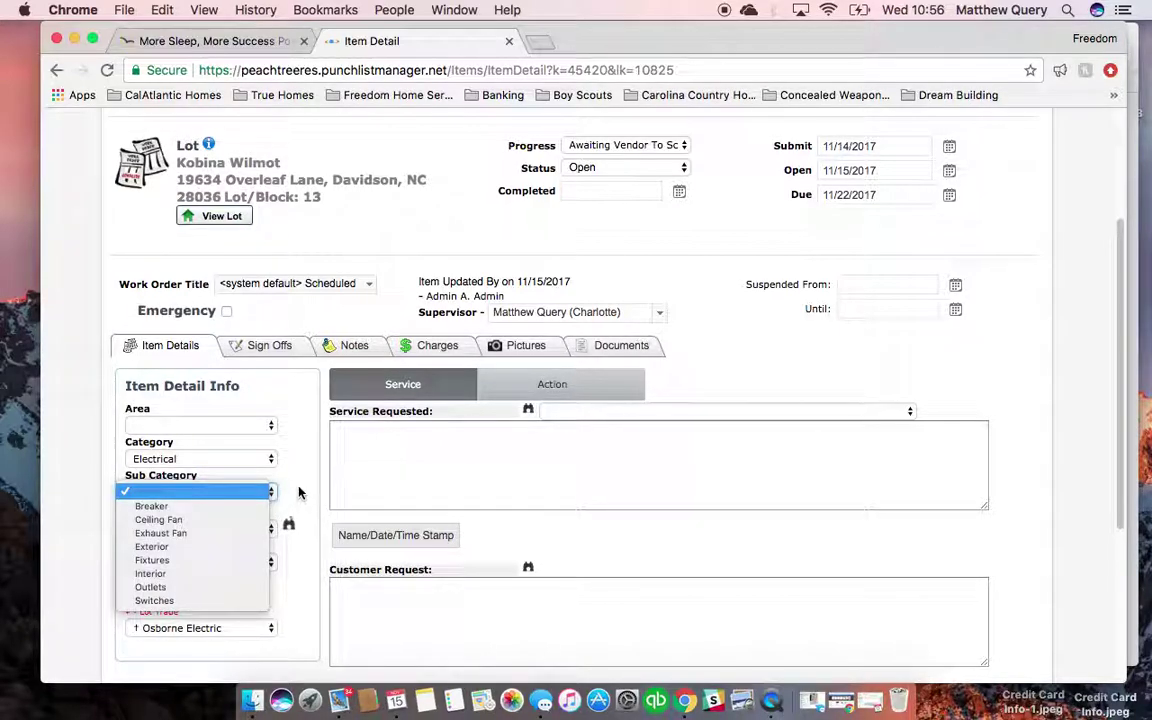
click(299, 479)
scroll(299, 479, down, 5)
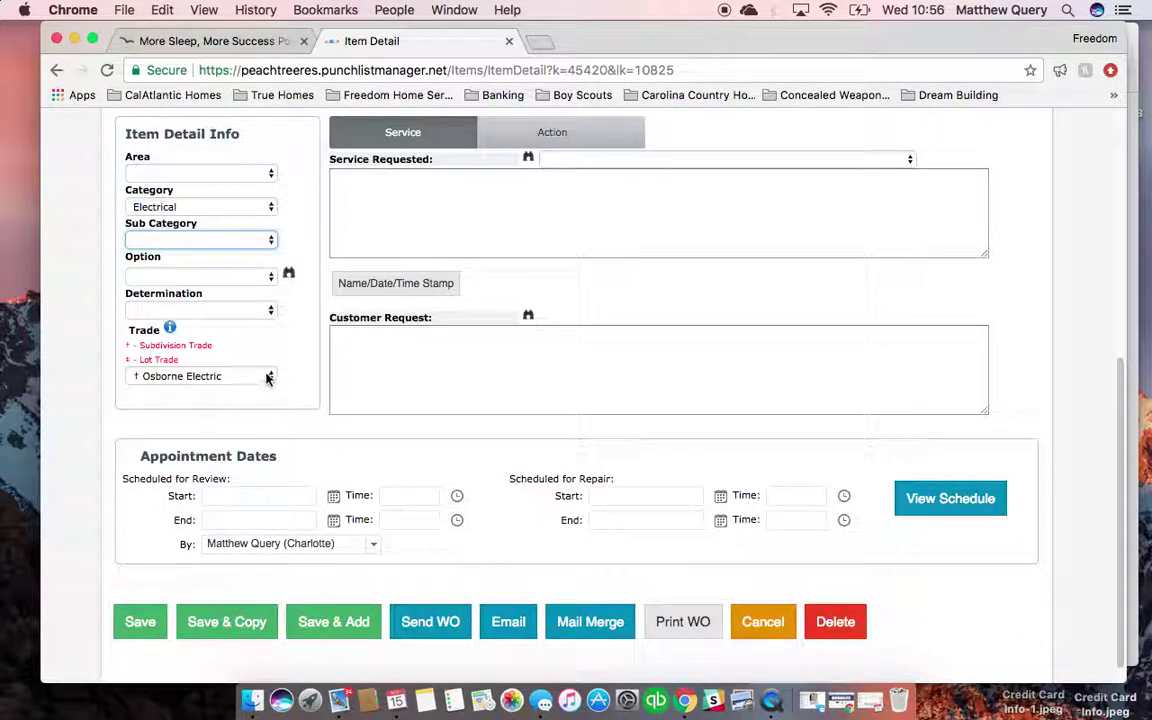
click(269, 377)
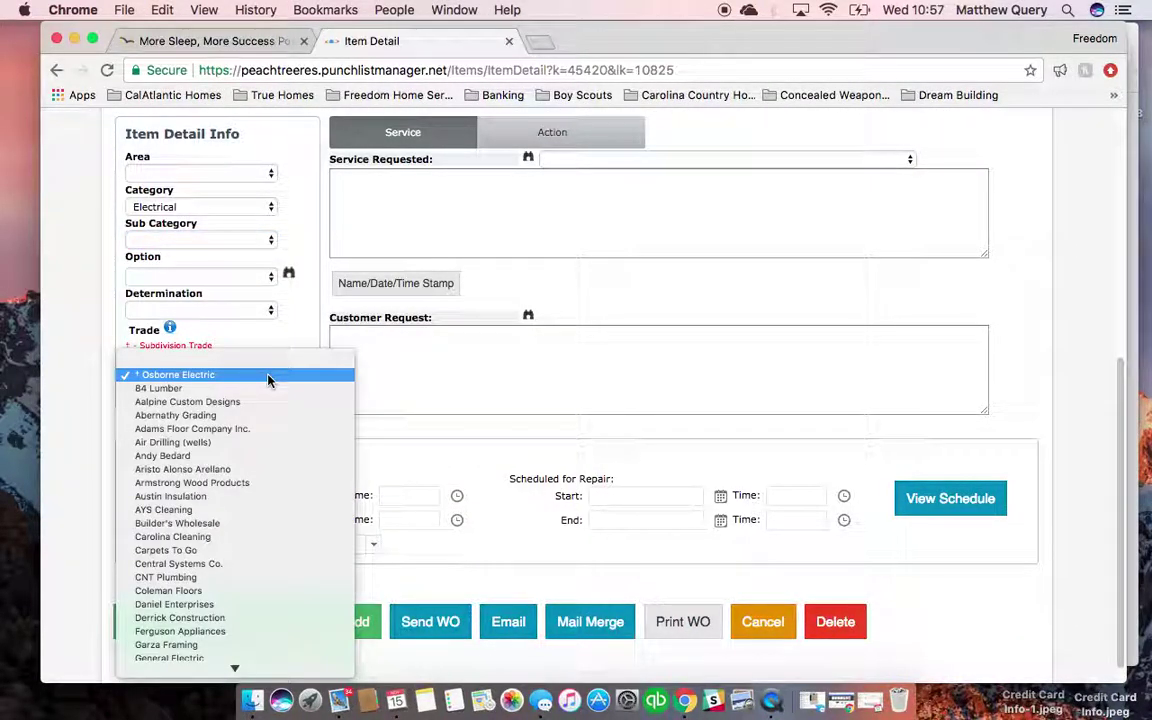
key(d)
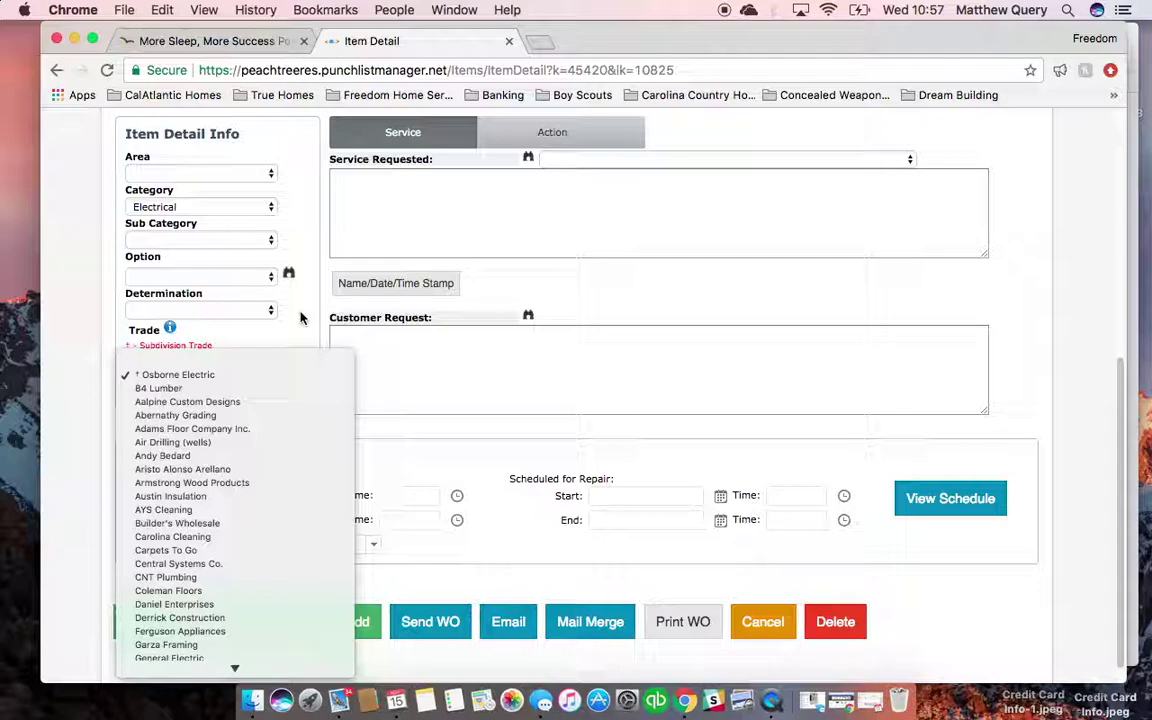
- Choose Osborne Electric as the work item's trade
scroll(235, 640, down, 2)
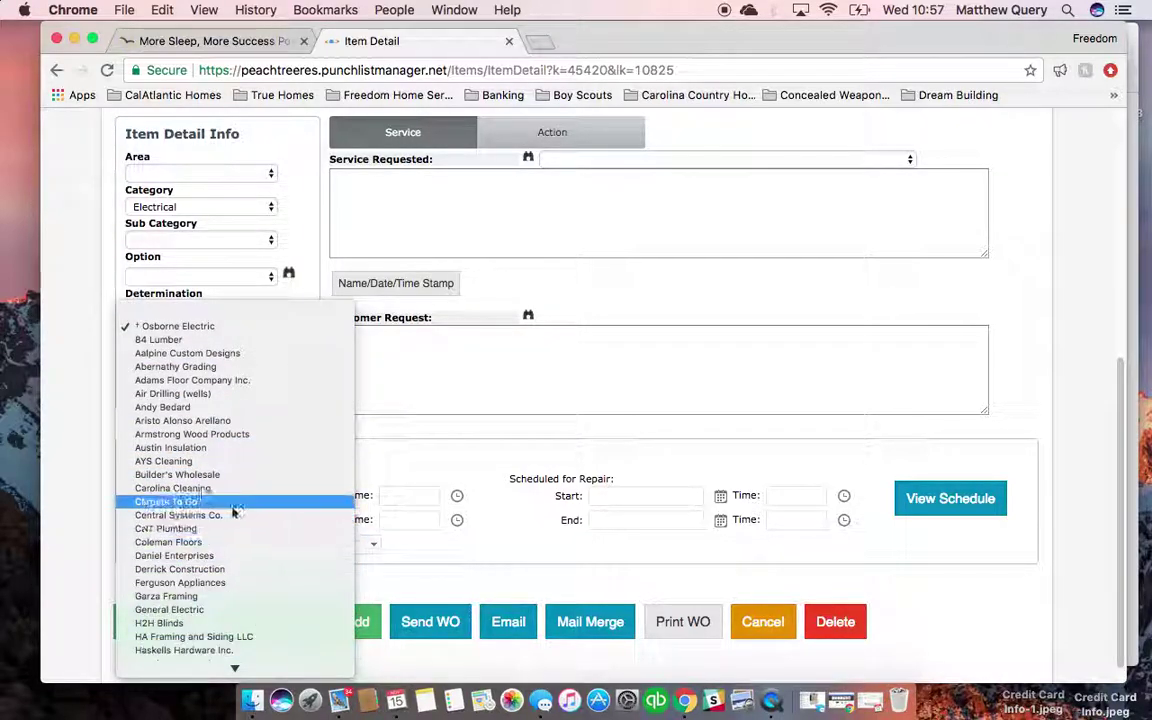
click(206, 328)
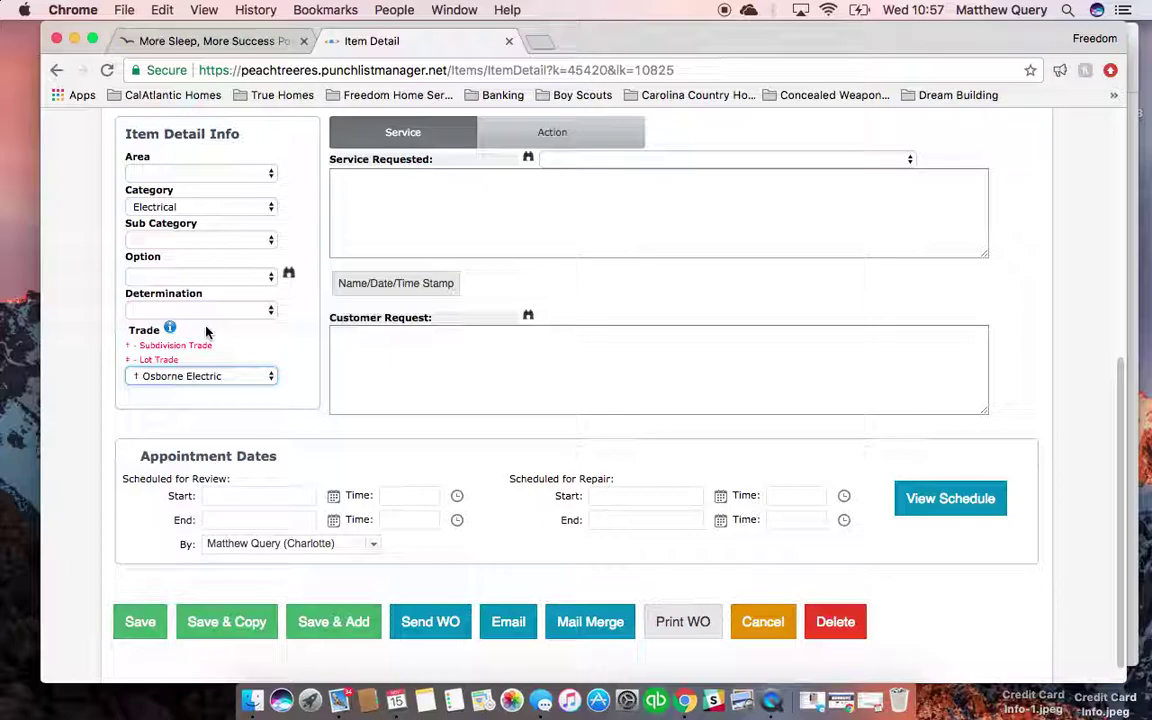
click(434, 215)
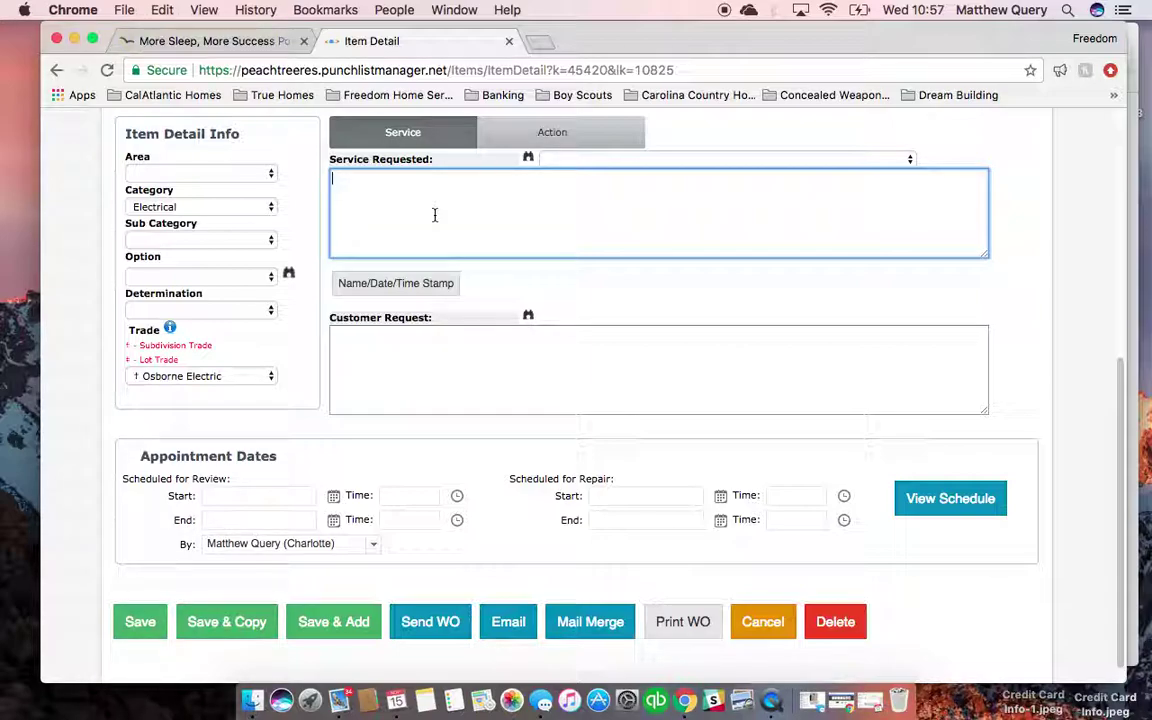
- Enter a Service Requested note to connect the exterior fireplace cable wiring, contacting h/o directly
text(the exterior fireplace ca)
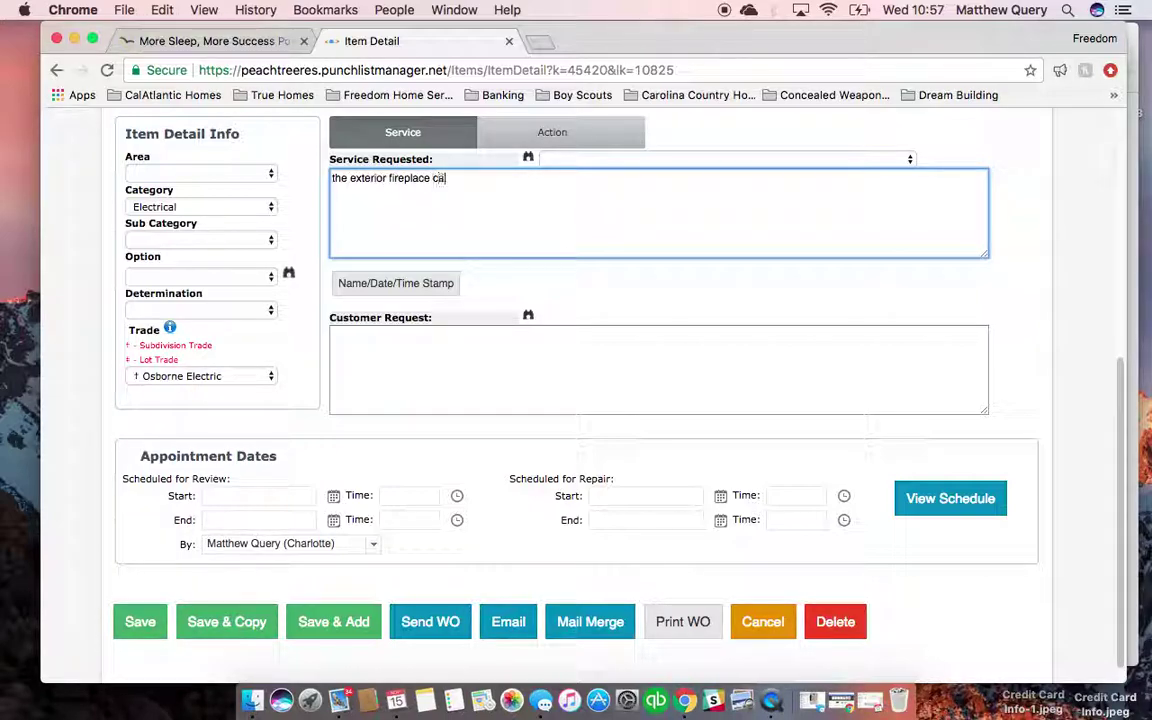
text(ble is not connected )
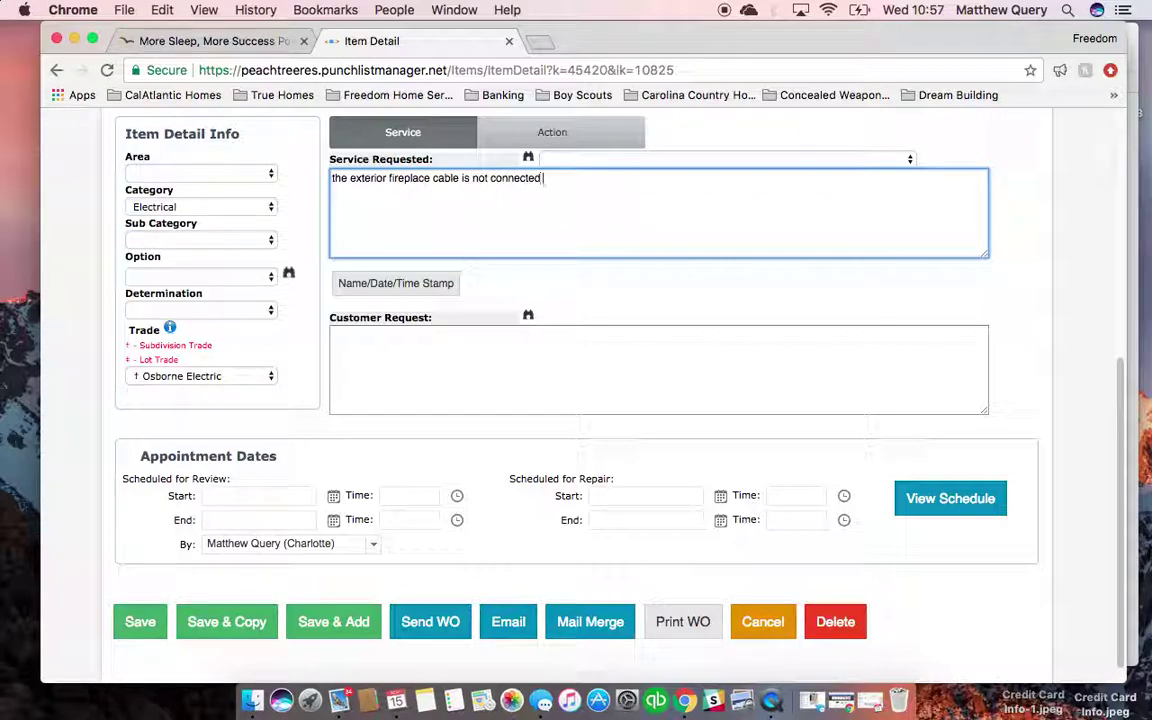
text(to a source. Please connect)
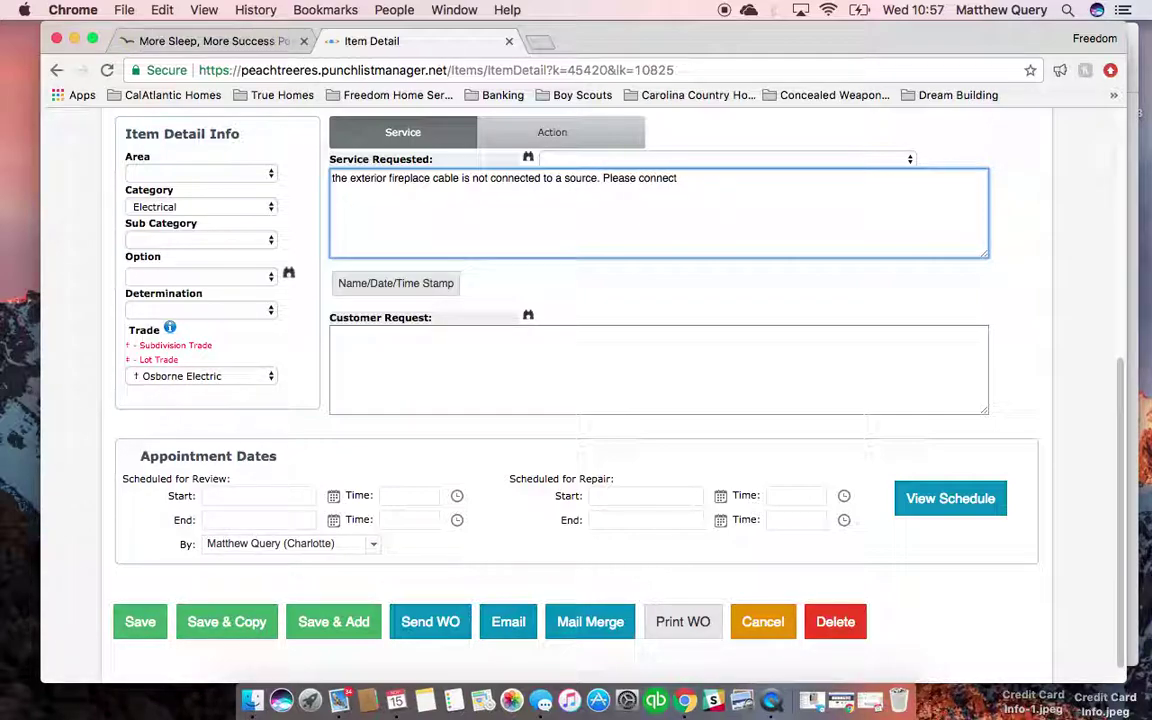
text( the wiring so that the)
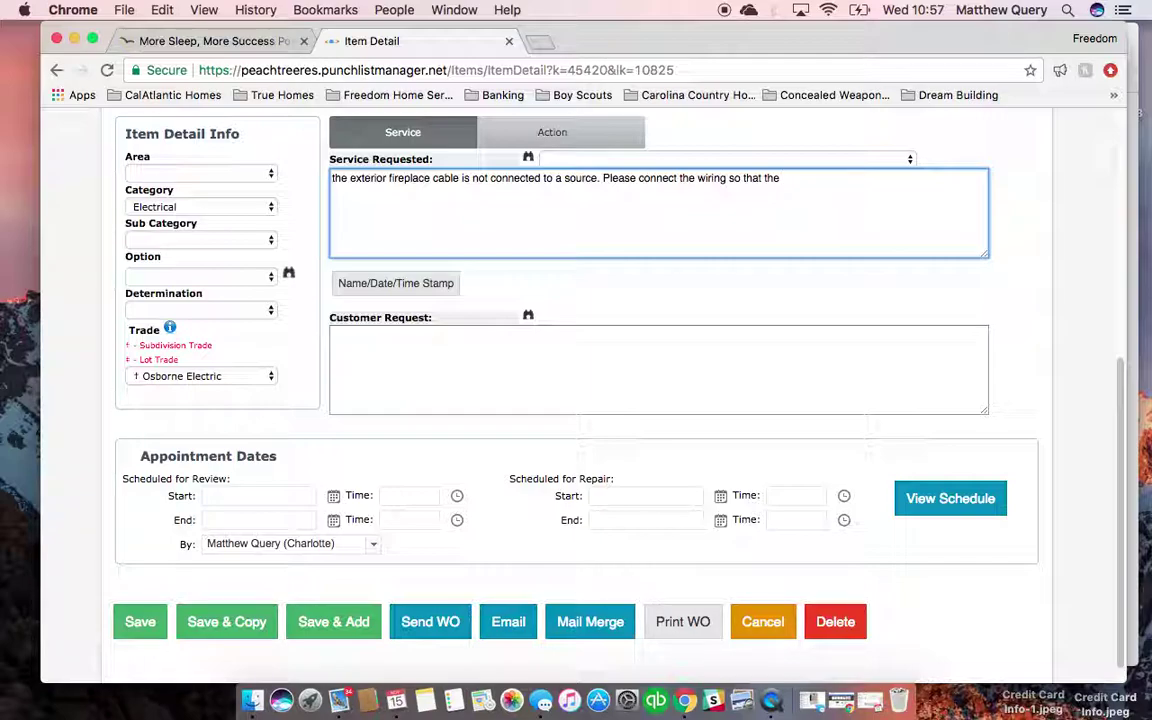
text( cable works above the f)
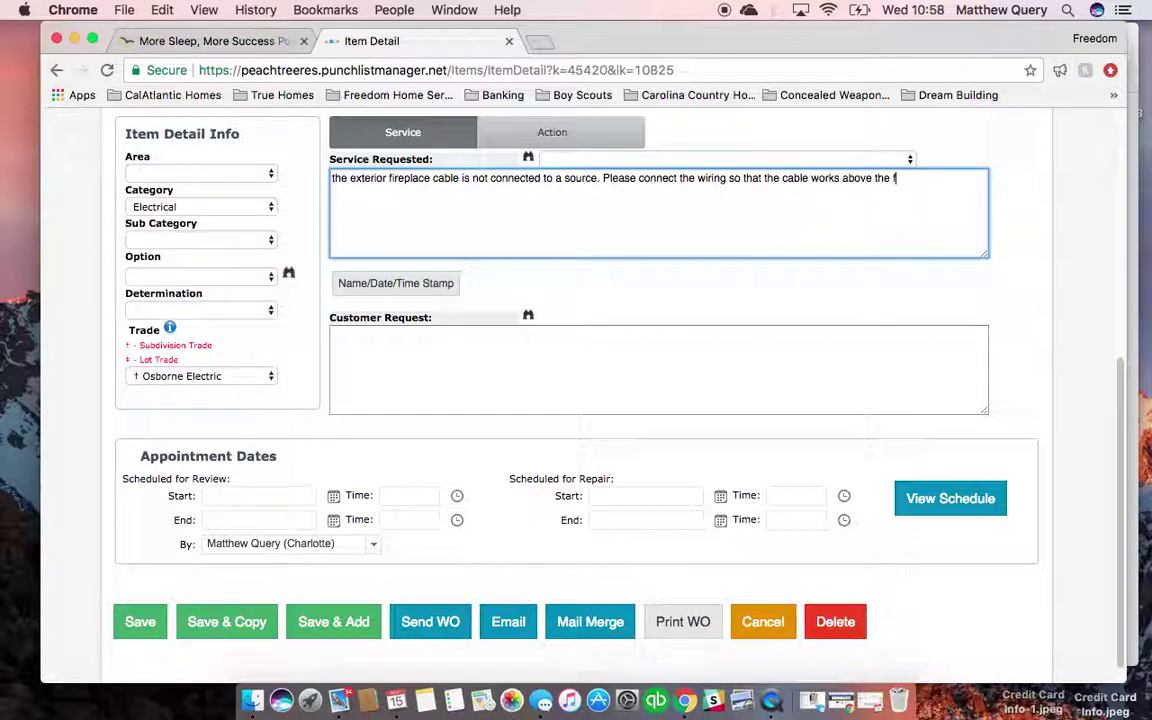
text(fireplace. *conta)
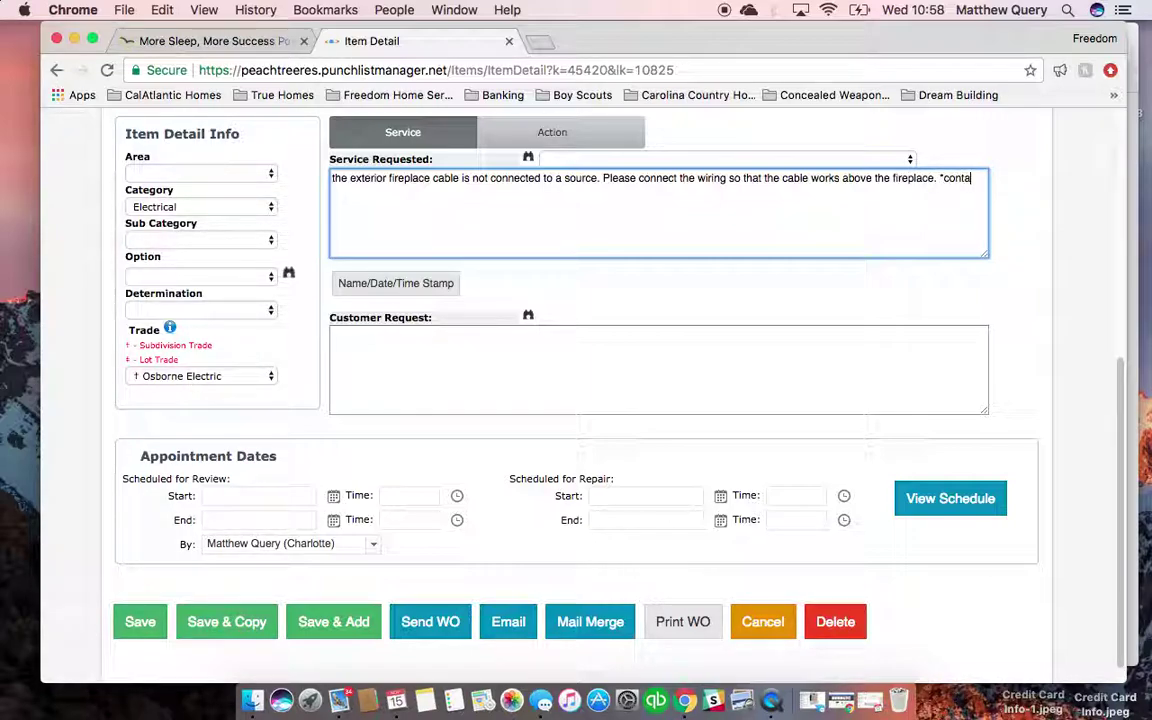
text(ct h/o diretly to a)
key(BackSpace)
key(BackSpace)
key(BackSpace)
key(BackSpace)
key(BackSpace)
key(BackSpace)
text(ctly to sch)
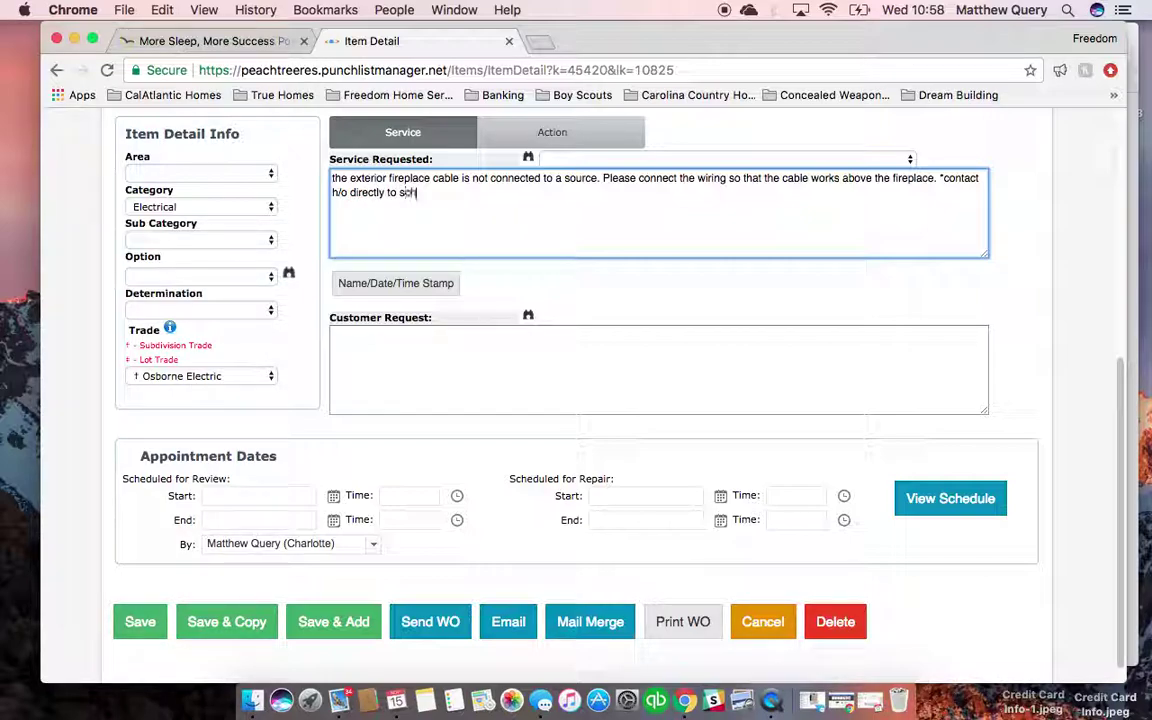
text(edule.)
drag(462, 193, 334, 177)
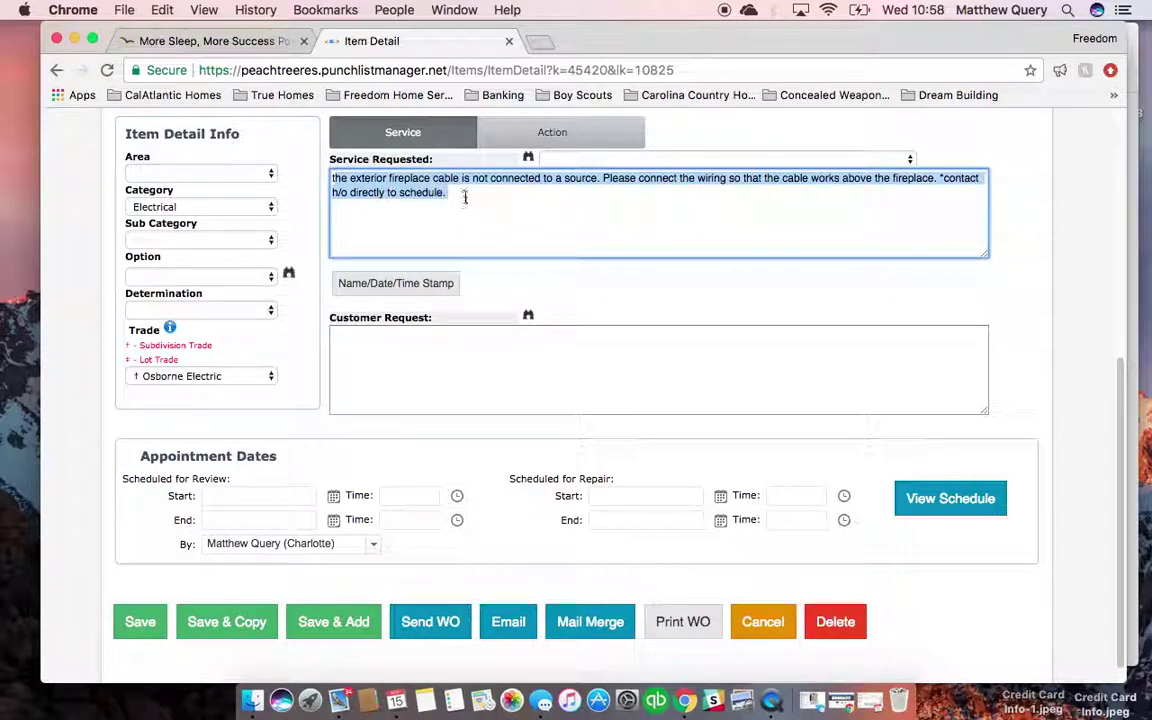
drag(465, 193, 327, 177)
key(super+c)
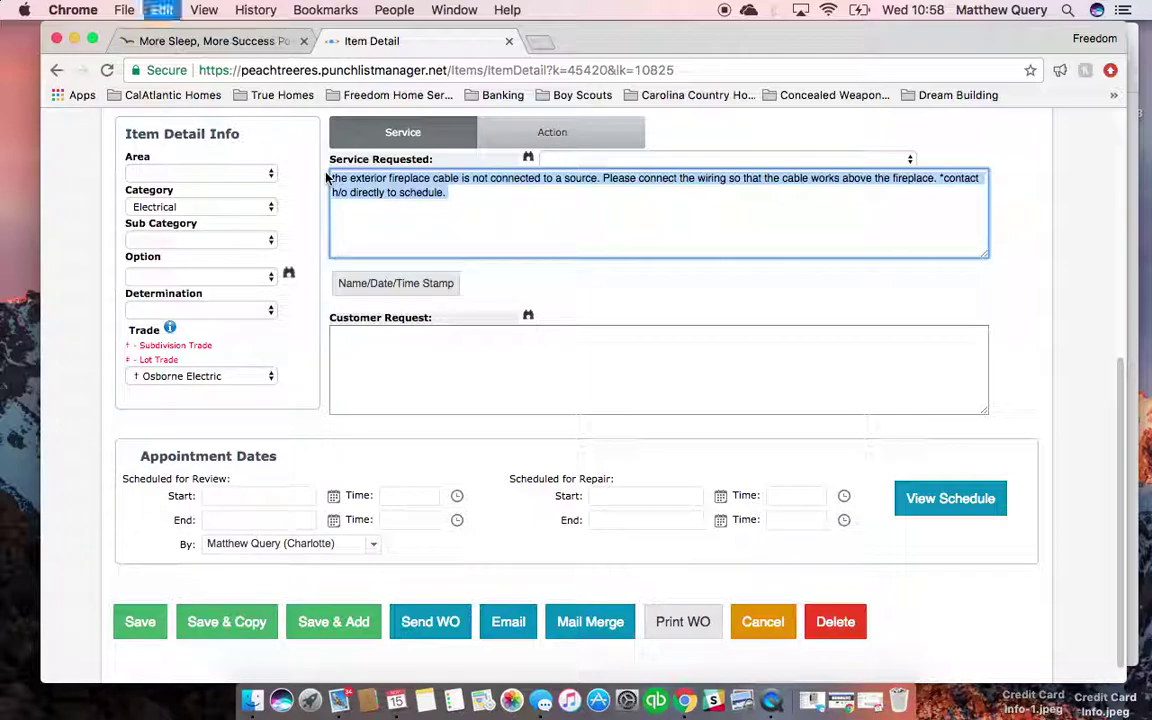
key(BackSpace)
key(super+v)
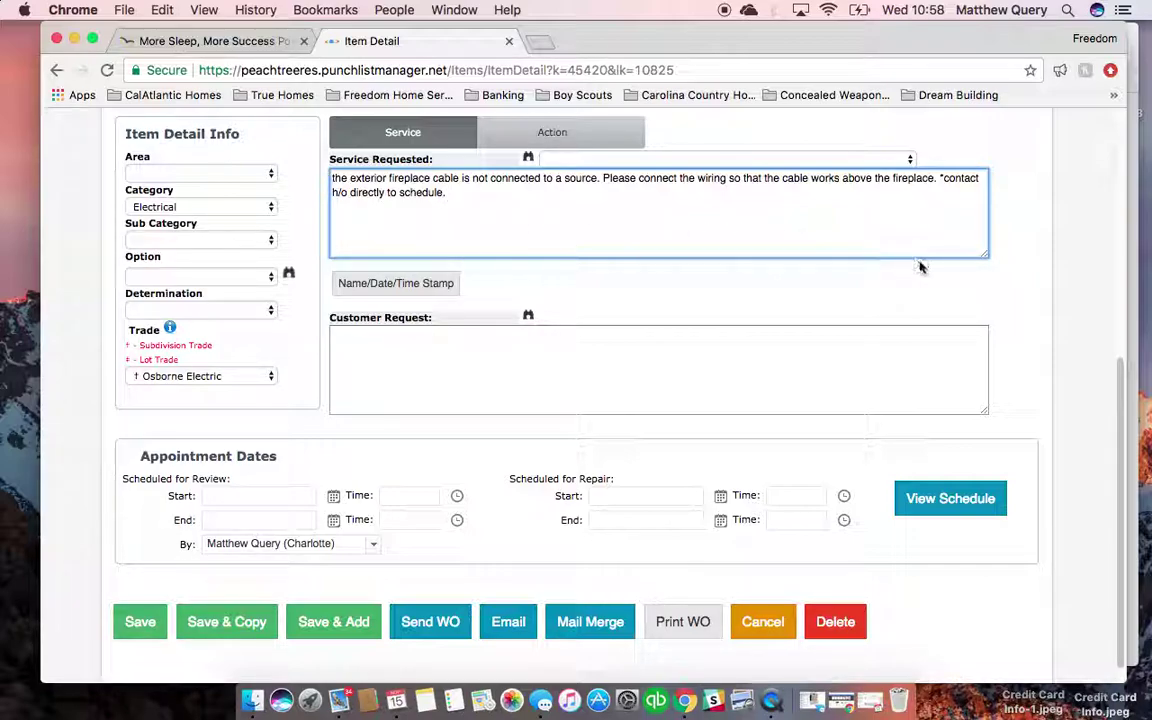
- Save the Electrical fireplace-wiring work item assigned to Osborne Electric
scroll(1026, 290, up, 1)
scroll(800, 400, down, 2)
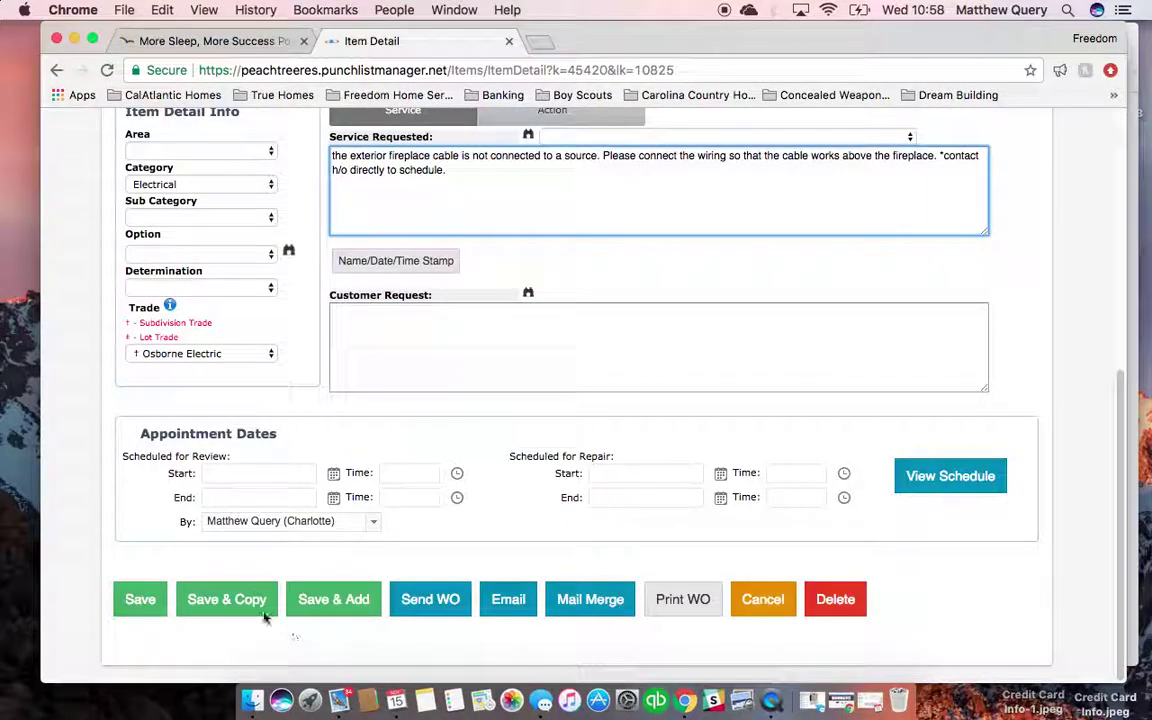
click(145, 604)
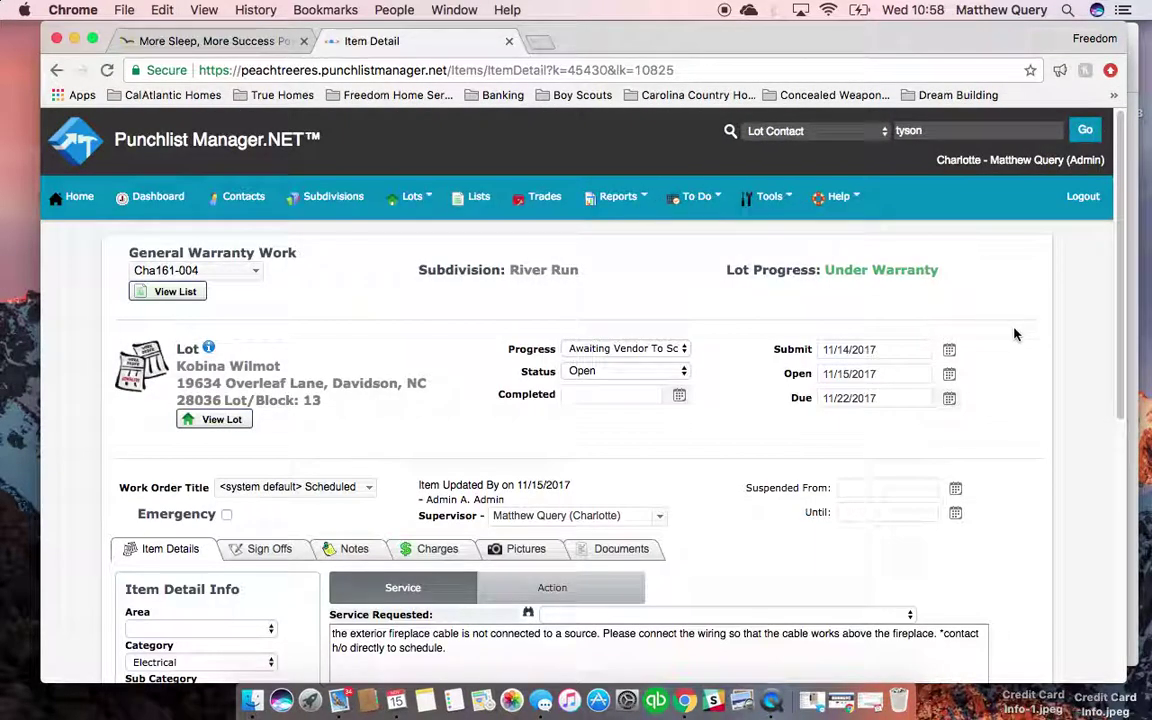
scroll(1015, 335, down, 5)
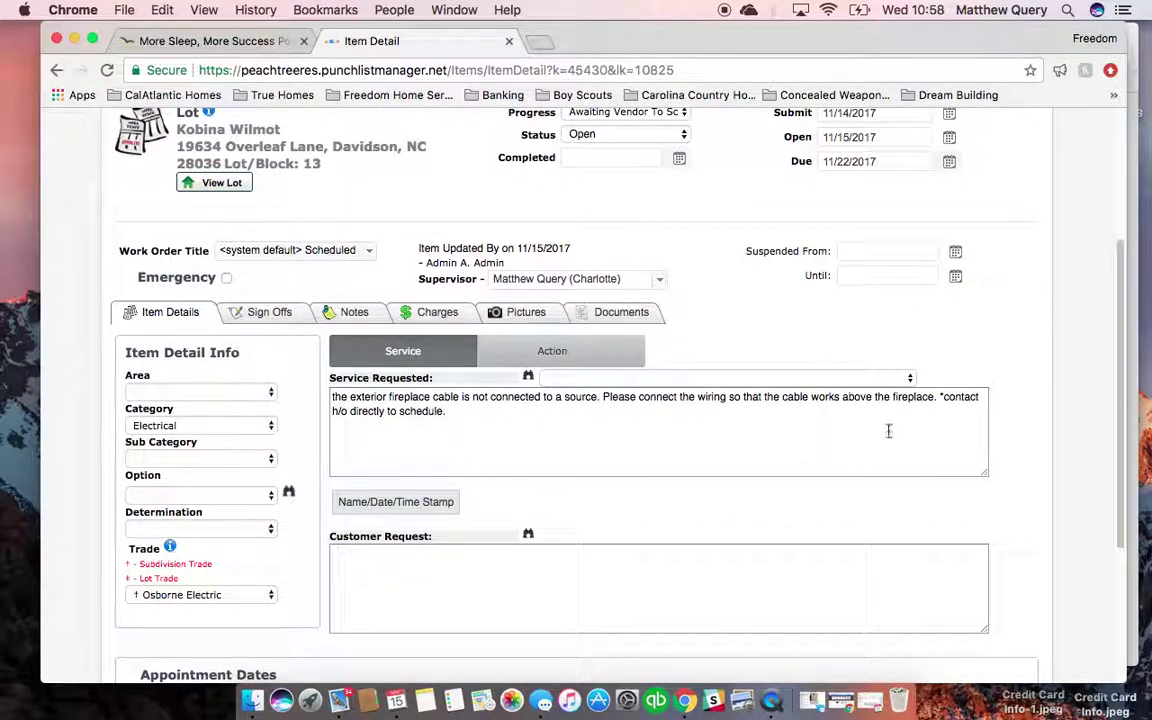
- Change the due date from 11/22/2017 to 11/27/2017 using the calendar picker
click(949, 163)
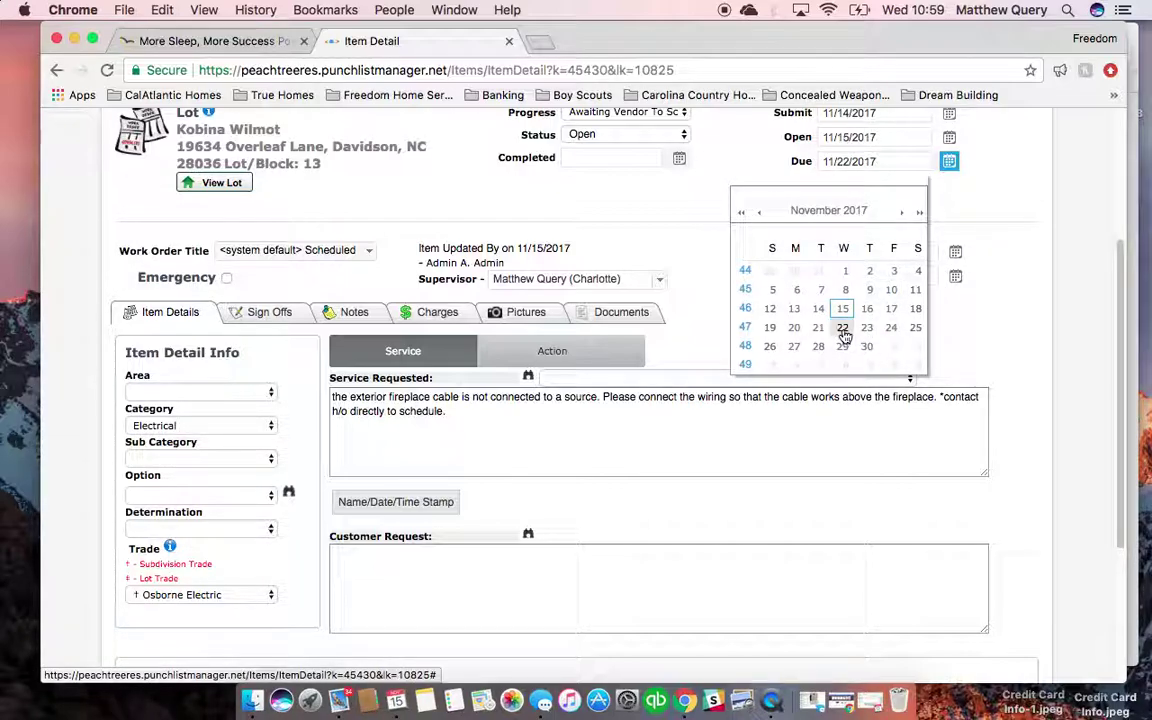
click(891, 328)
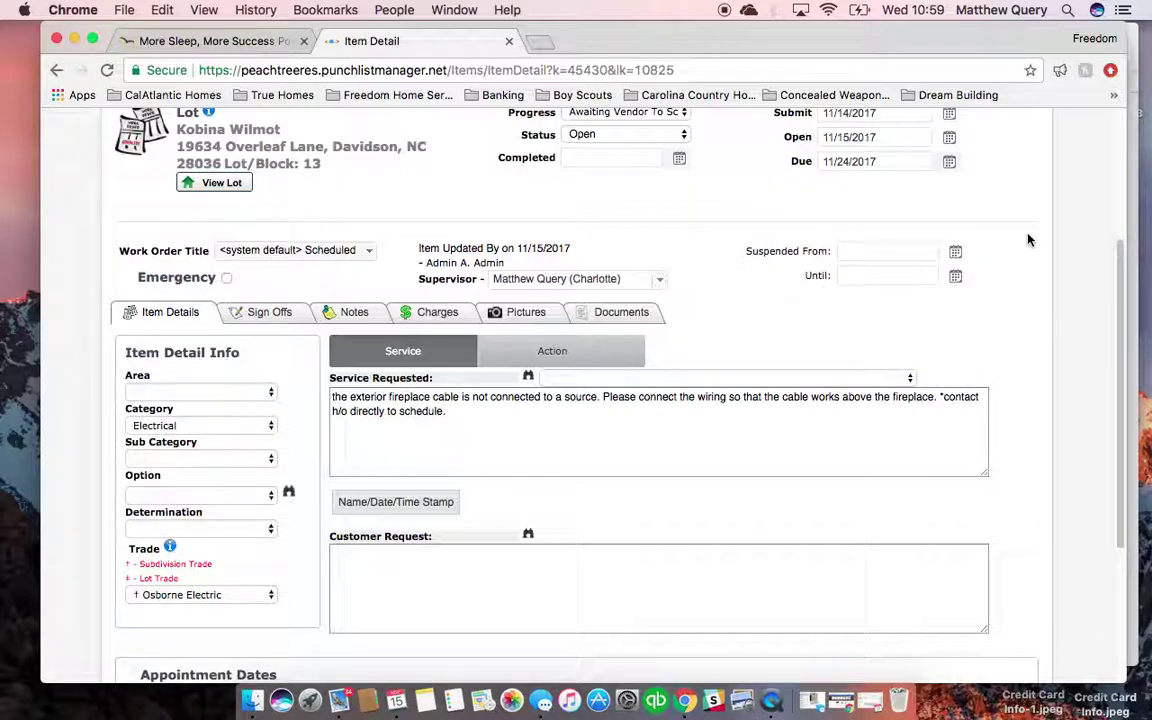
click(949, 161)
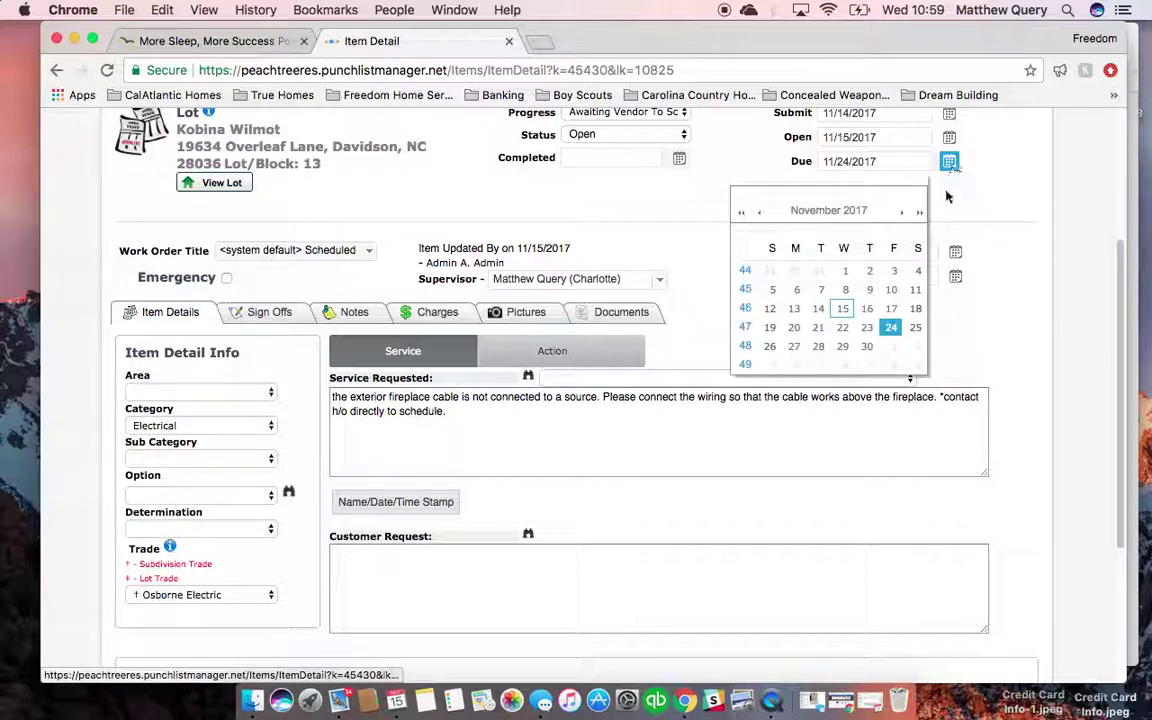
click(794, 347)
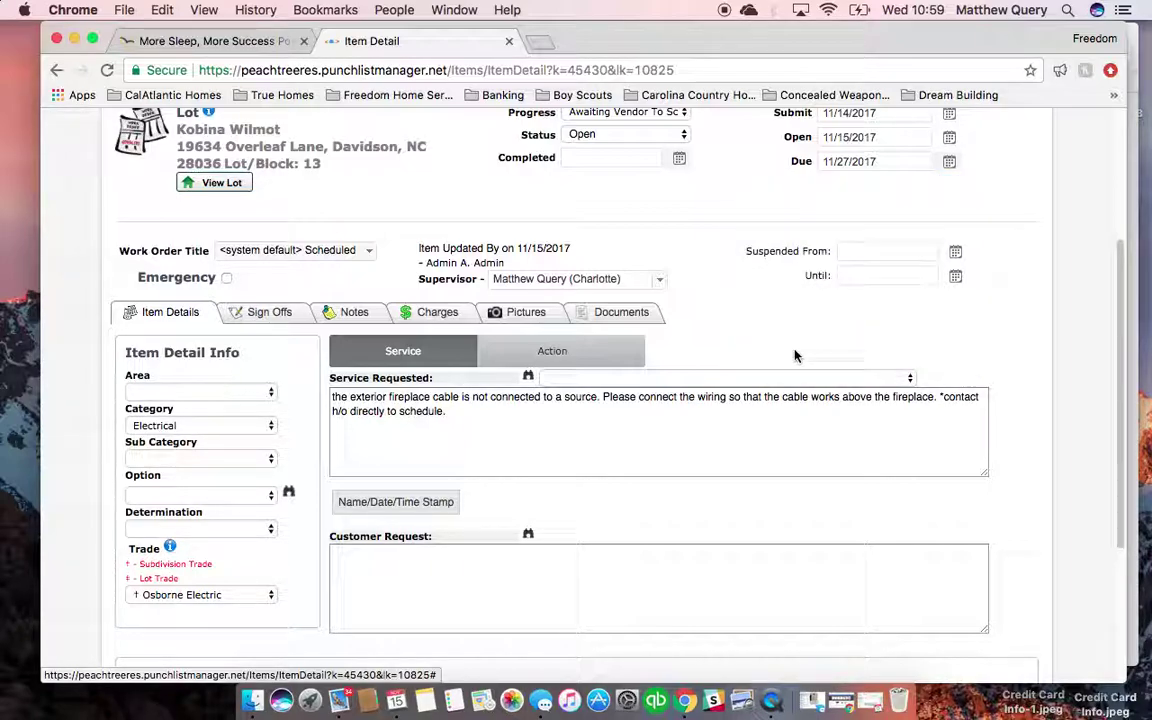
- Save the work item again so the 11/27/2017 due date is kept
drag(1129, 289, 1131, 388)
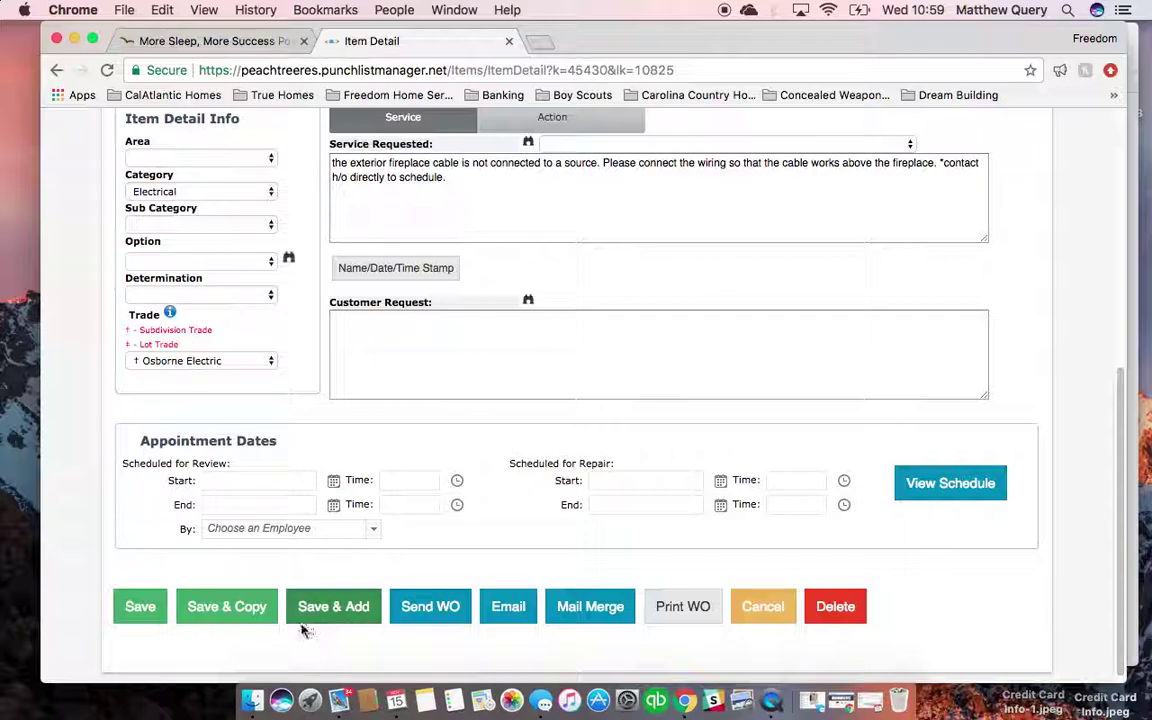
click(141, 610)
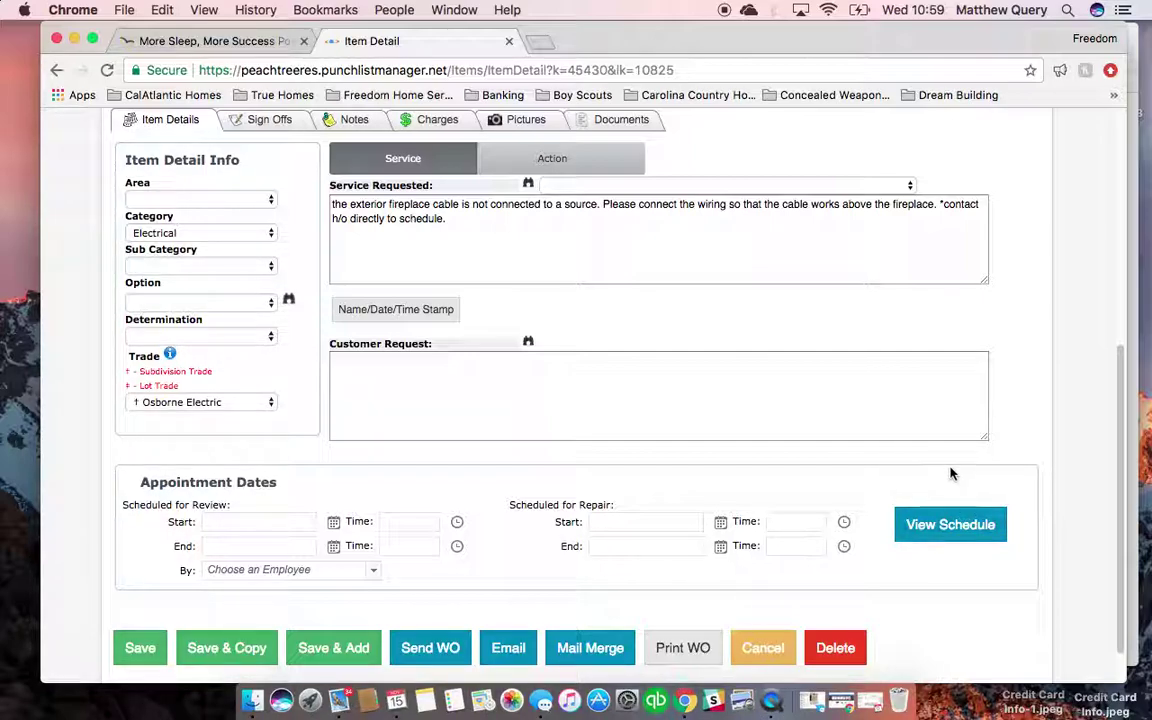
scroll(700, 320, up, 5)
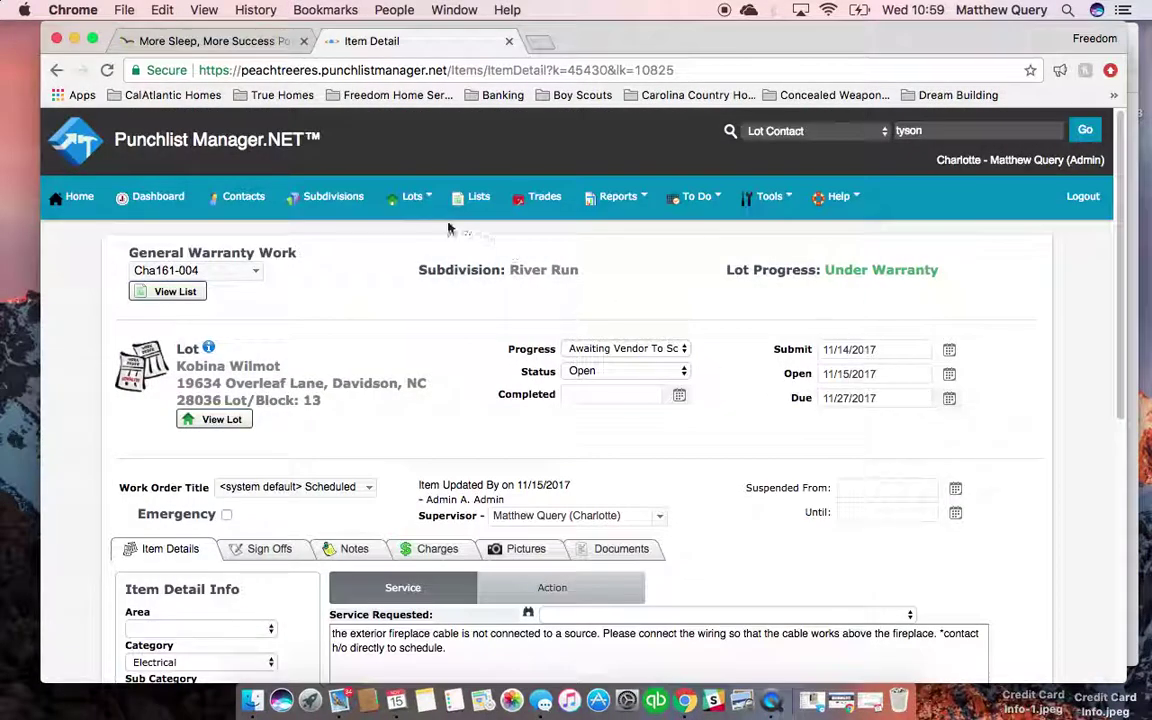